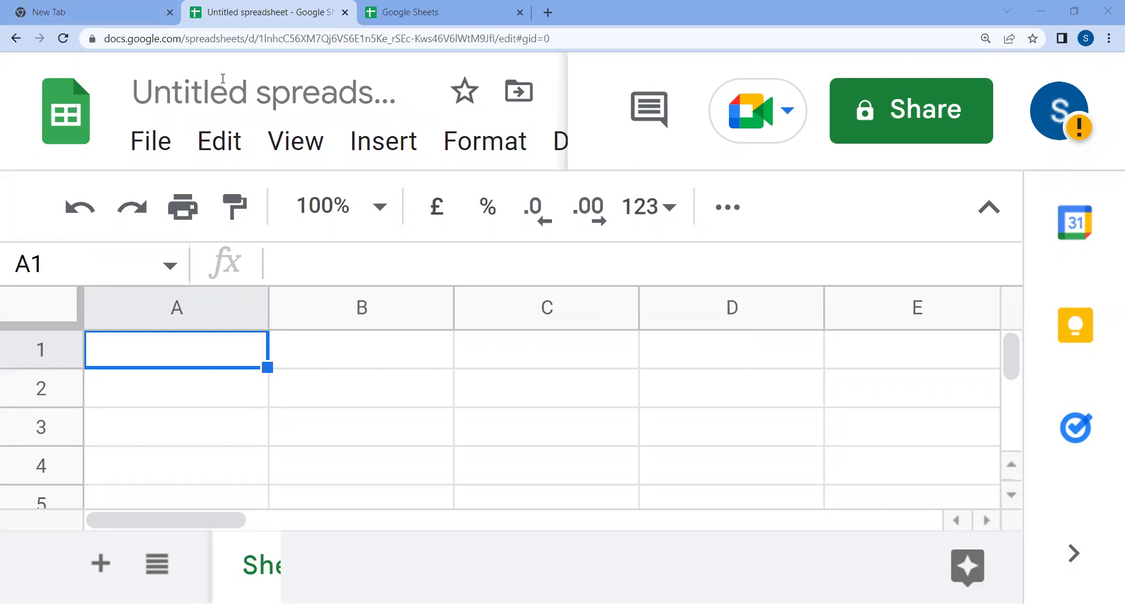
Rename the spreadsheet as marks_sheet
click(309, 104)
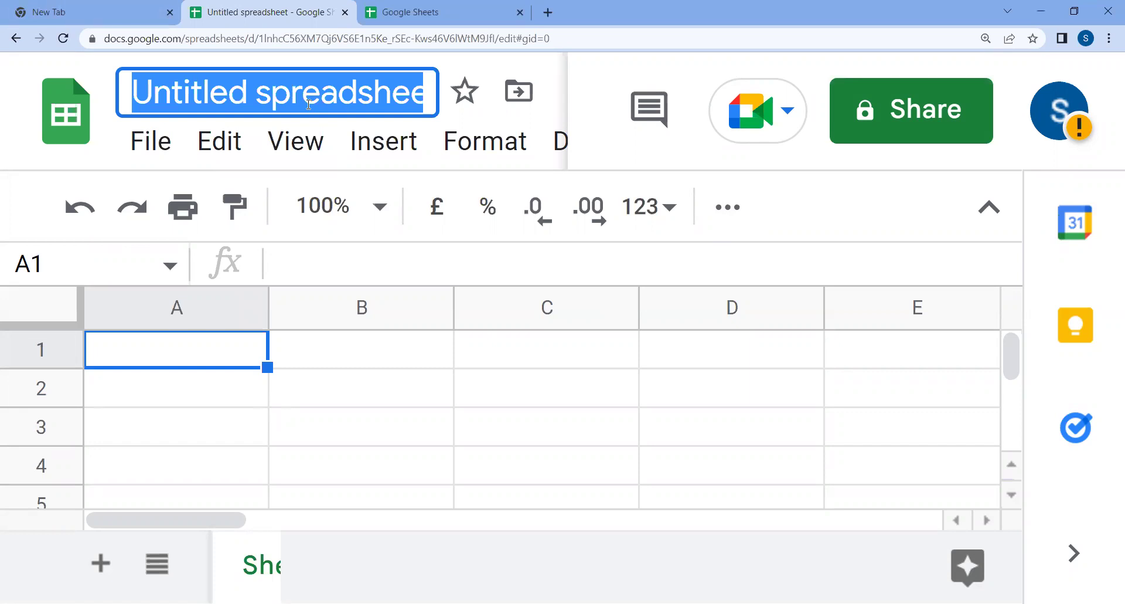
key(BackSpace)
text(mark)
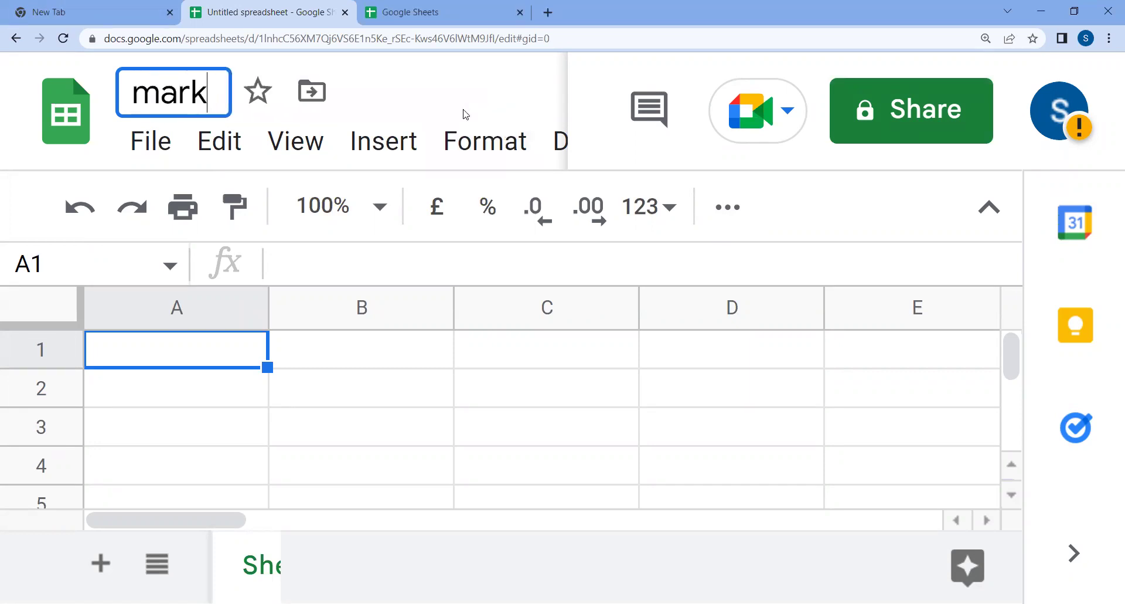
text(s_sheet)
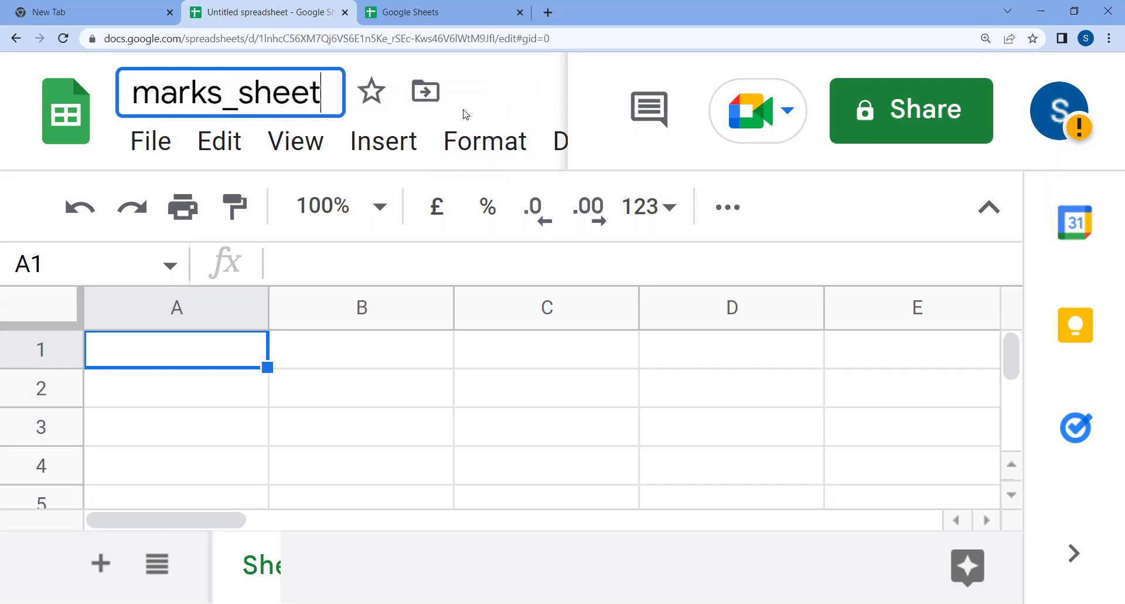
click(275, 351)
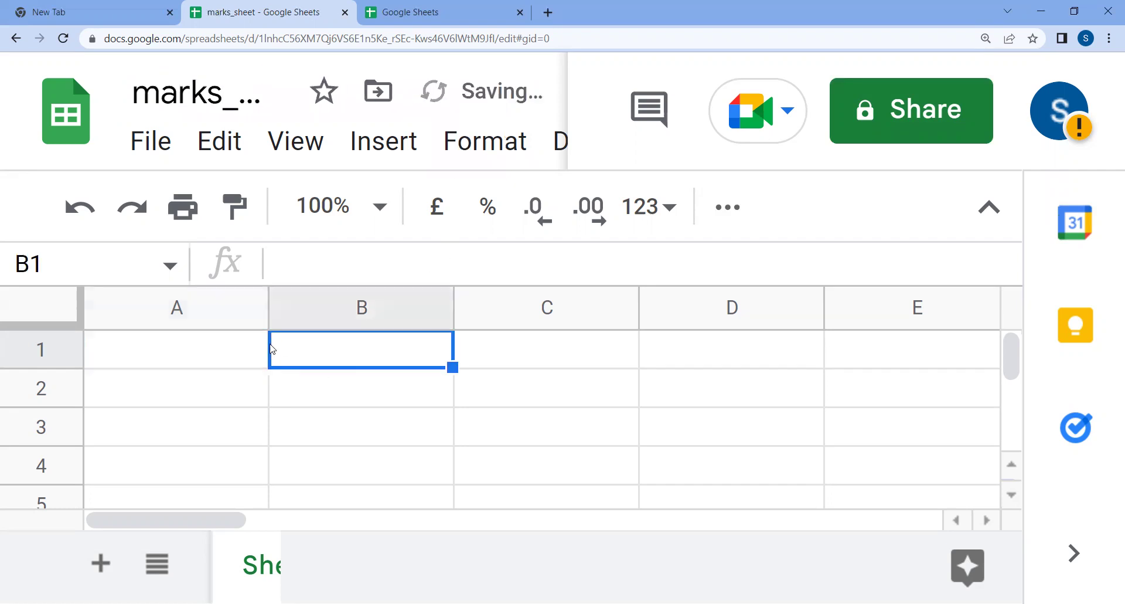
click(211, 313)
click(344, 306)
click(504, 316)
click(716, 316)
click(874, 304)
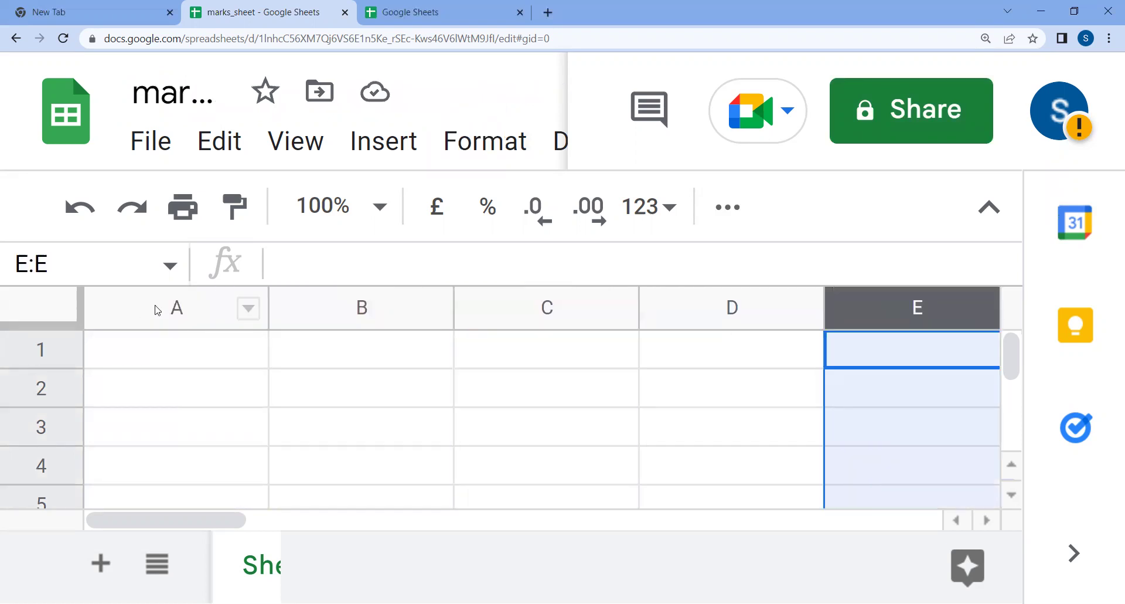
click(157, 309)
Enter 1 in A1 and 2 in A2, and fill the number series down to A5
click(182, 356)
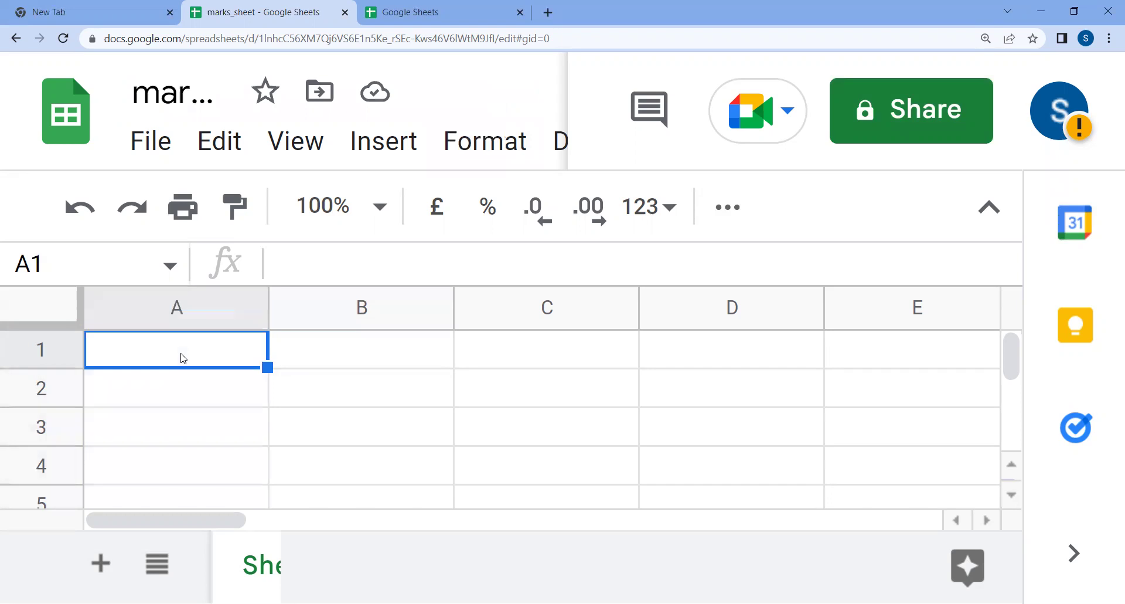
text(1)
key(Return)
text(2)
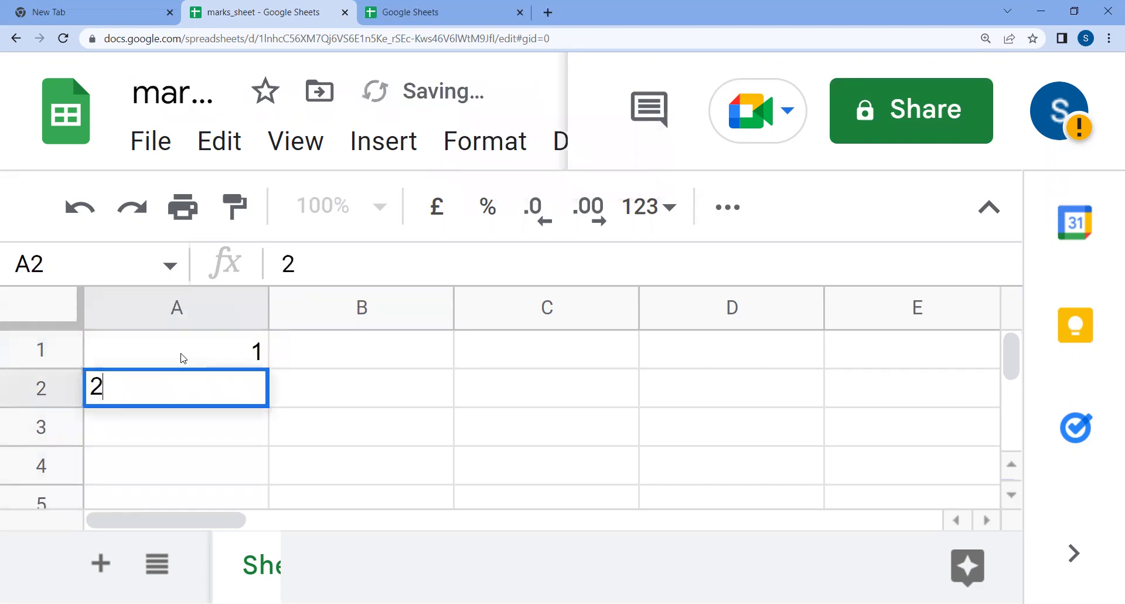
click(245, 350)
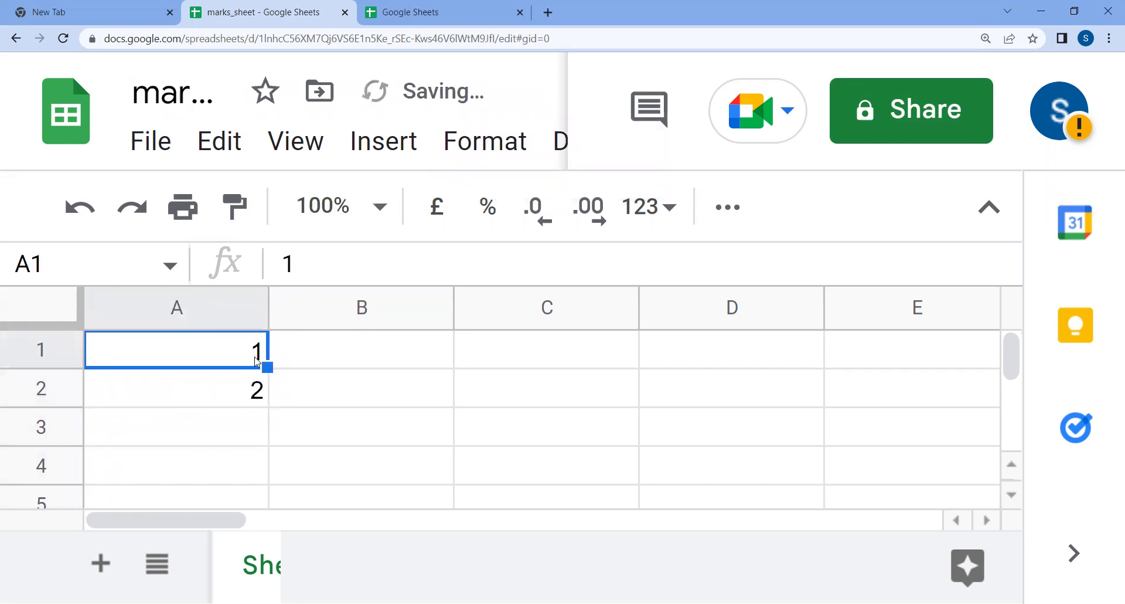
drag(221, 367, 269, 496)
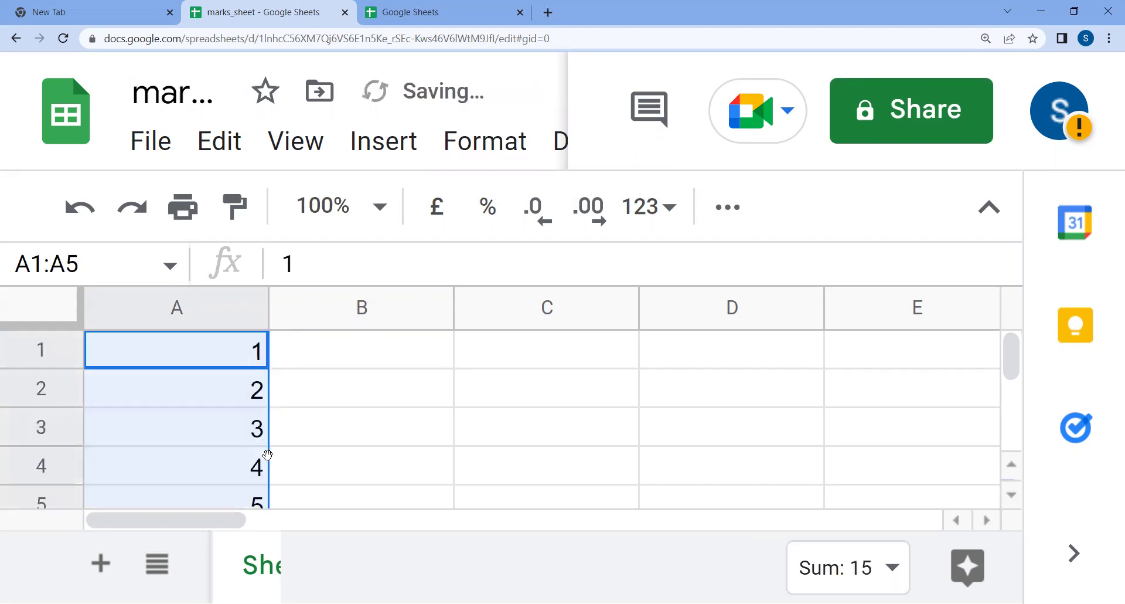
Reduce the page zoom to 200% and extend the number series in column A down to 12 in A12
key(ctrl+plus)
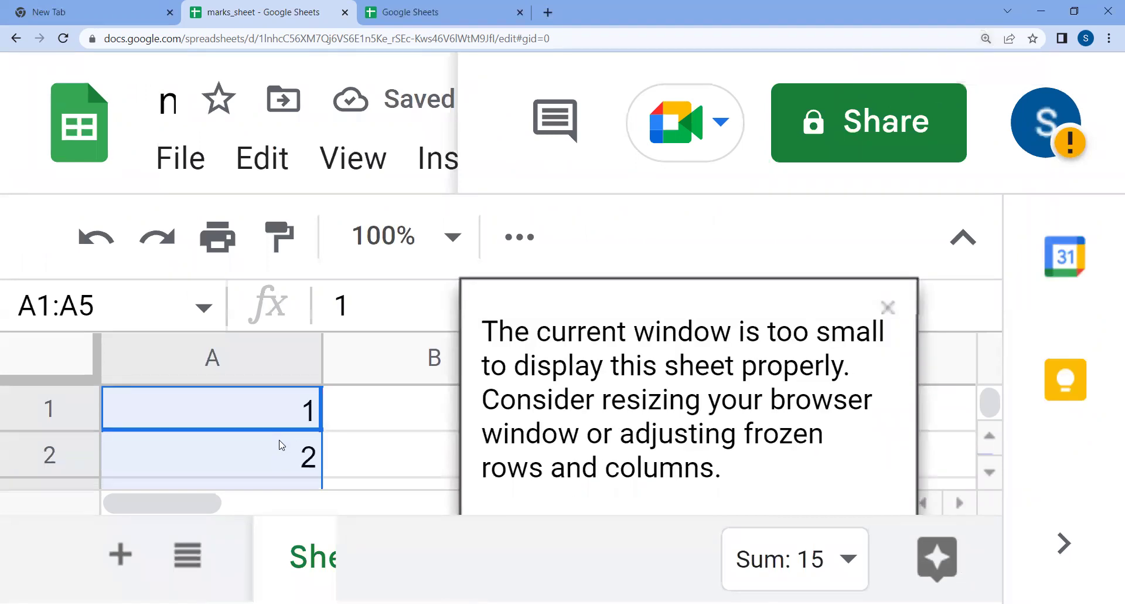
key(ctrl+minus)
key(ctrl+minus)
click(284, 423)
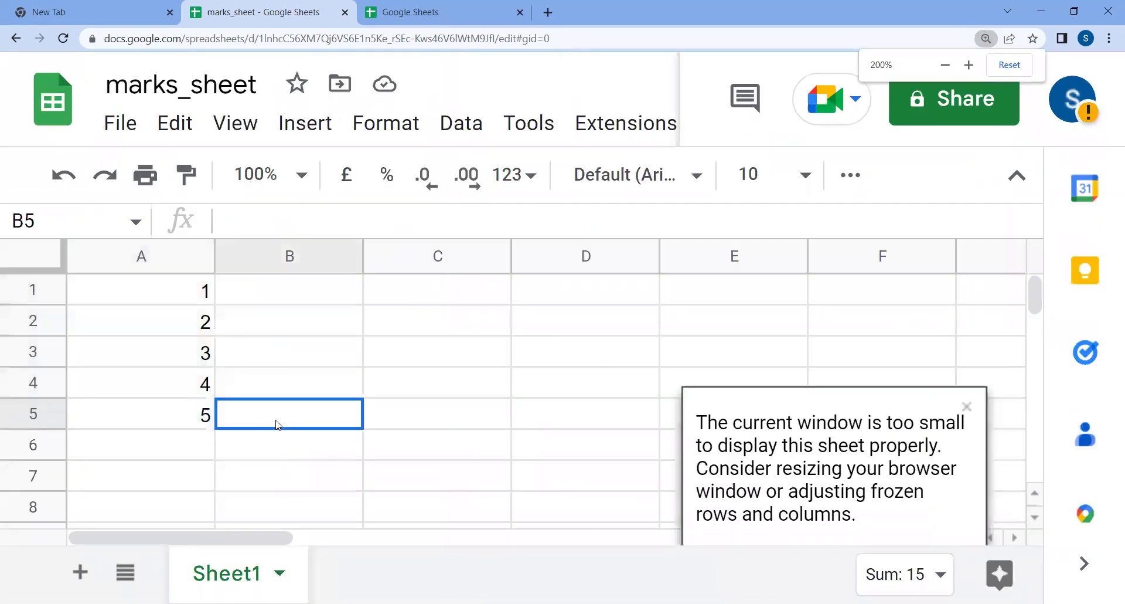
drag(186, 386, 213, 508)
click(244, 485)
Clear the numbers from cells A1:A10
scroll(186, 467, up, 2)
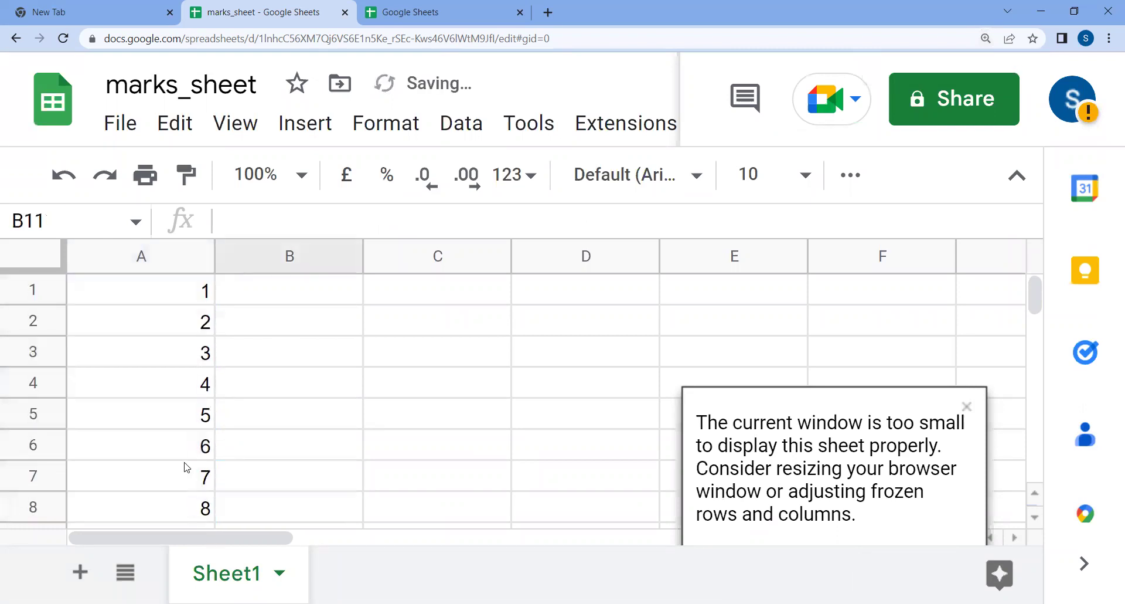
scroll(187, 467, down, 2)
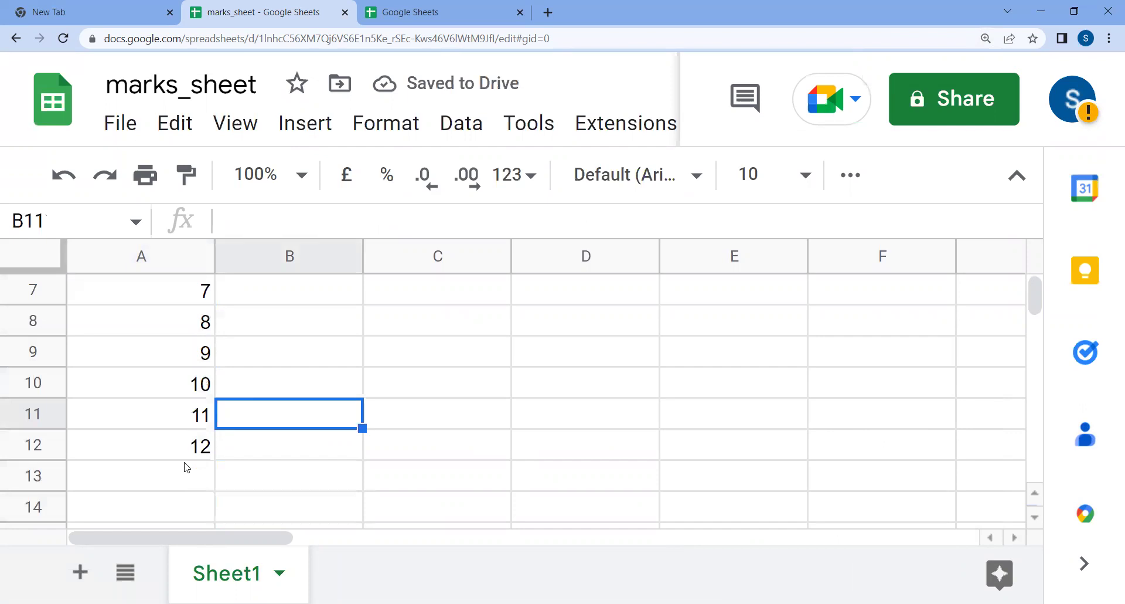
scroll(187, 467, up, 2)
drag(197, 293, 197, 533)
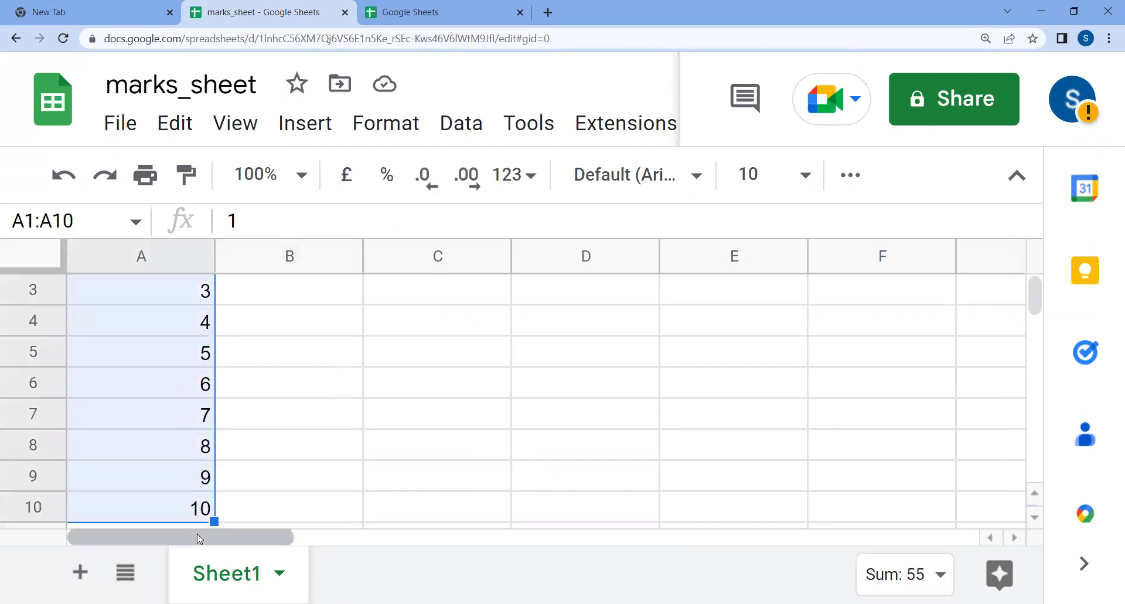
key(Delete)
click(290, 443)
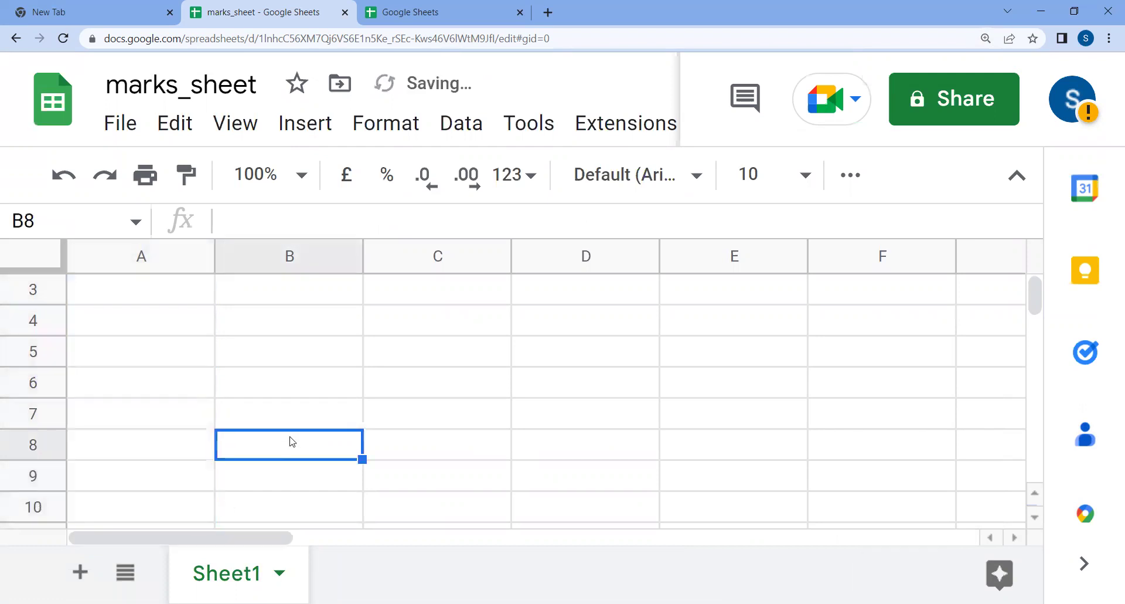
Enter the column header "Roll no" in cell A1
scroll(292, 442, up, 1)
click(134, 297)
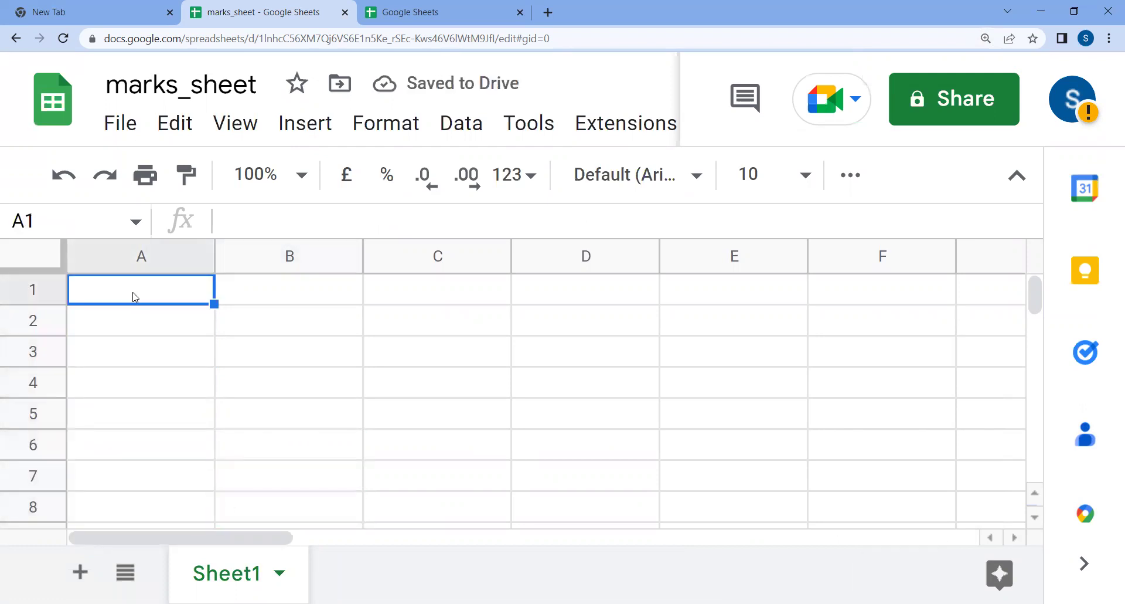
text(S)
key(BackSpace)
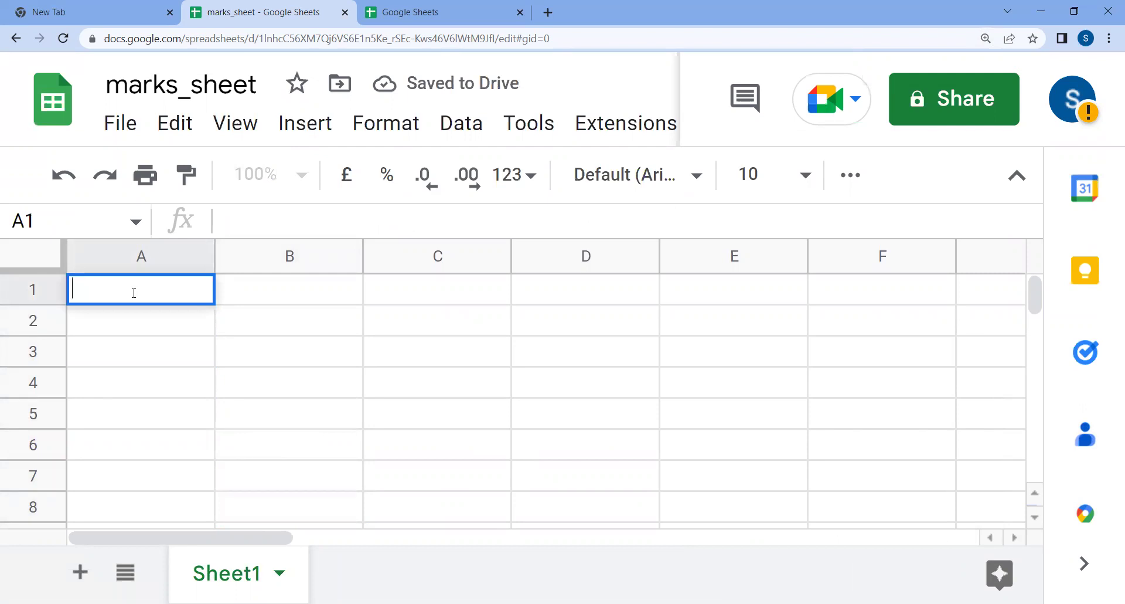
text(Roll no)
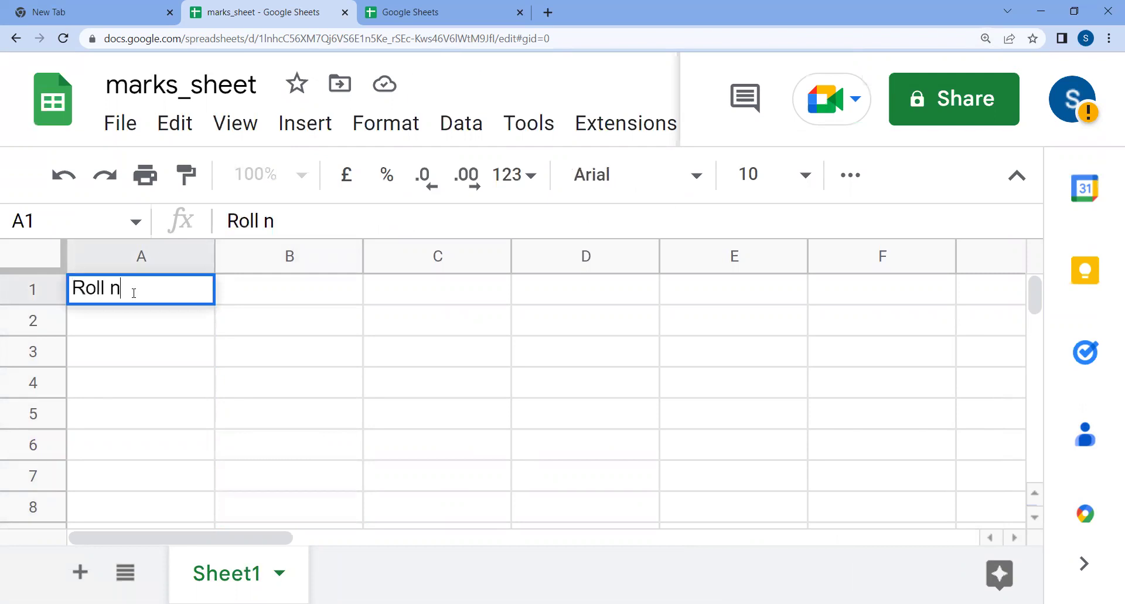
Enter the column header "NAME" in capitals in cell B1
click(252, 300)
text(names)
key(BackSpace)
key(BackSpace)
key(BackSpace)
key(BackSpace)
key(BackSpace)
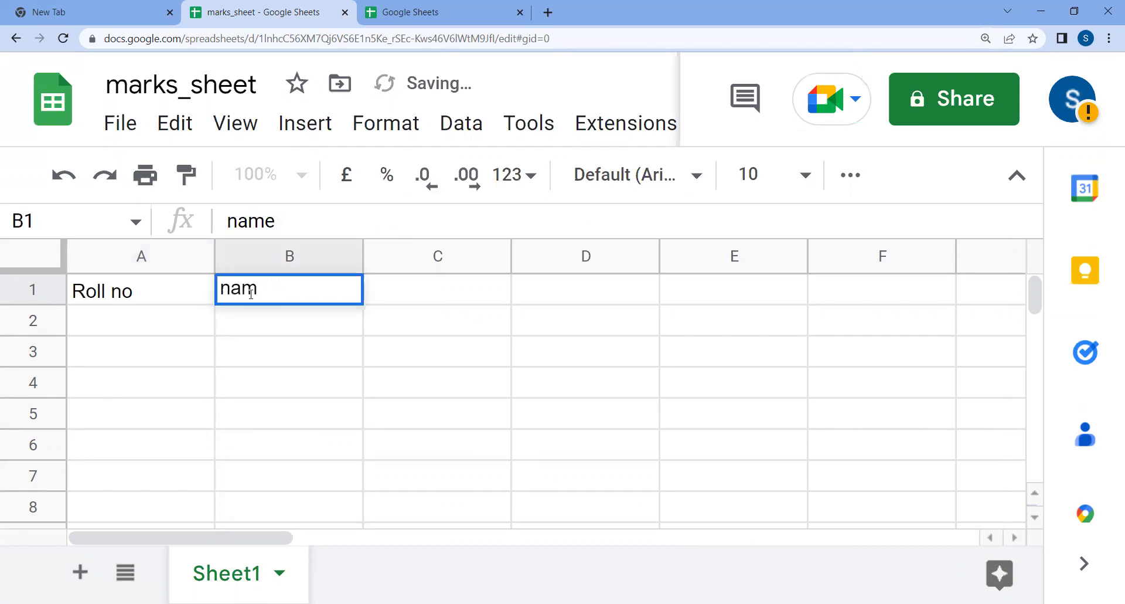
text(NAM)
key(BackSpace)
key(BackSpace)
text(AME)
Enter the subject headers MATHS, ENGLISH and SCIENCE in cells C1, D1 and E1
click(415, 289)
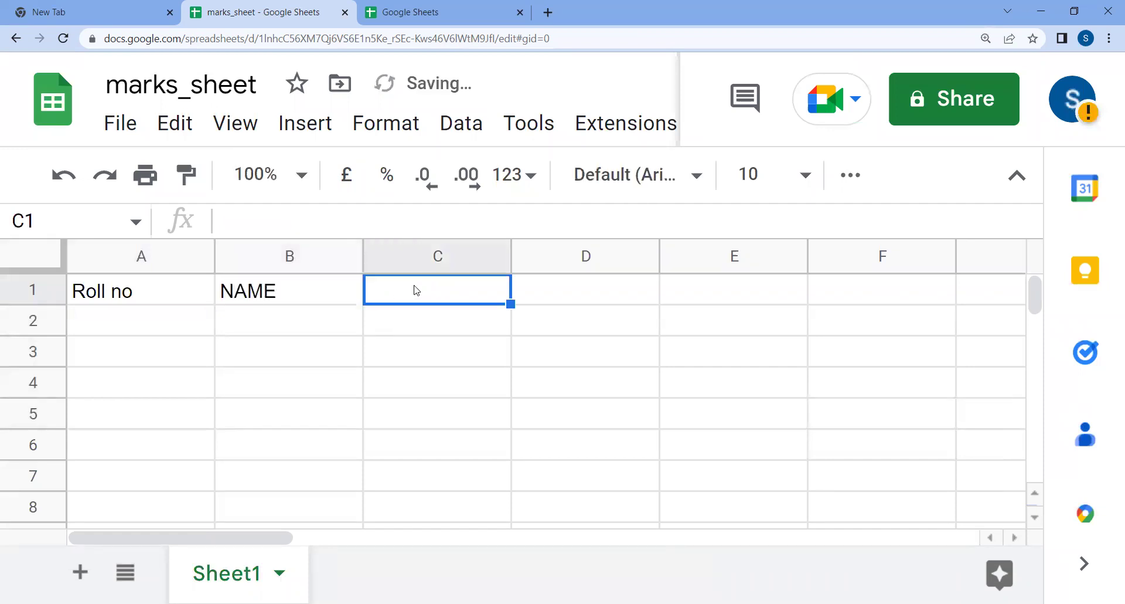
text(MATHS)
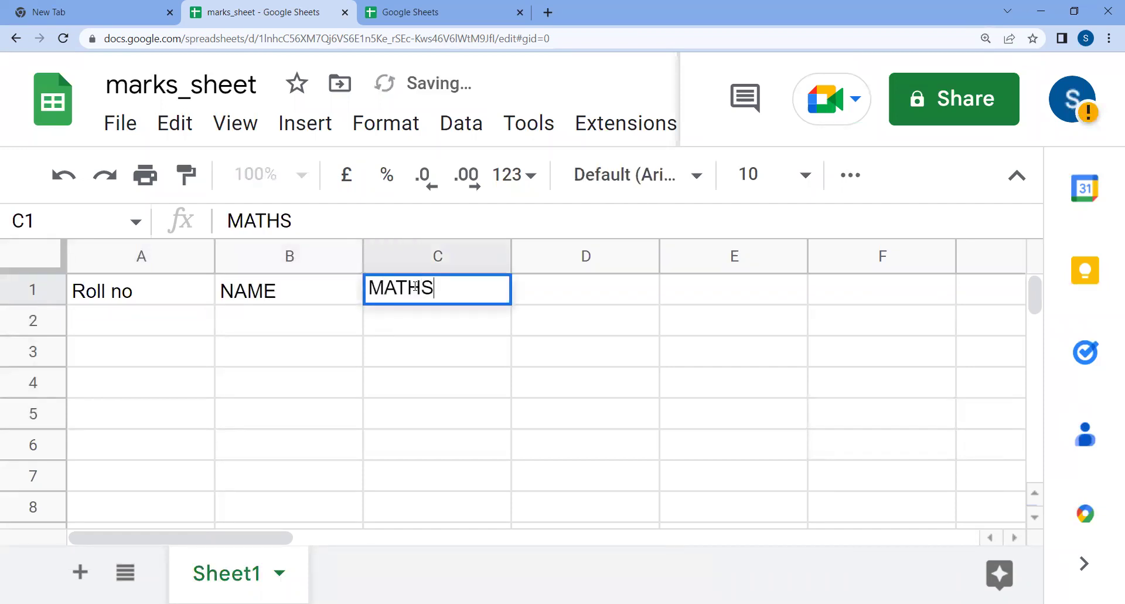
click(534, 287)
text(ENGLISH)
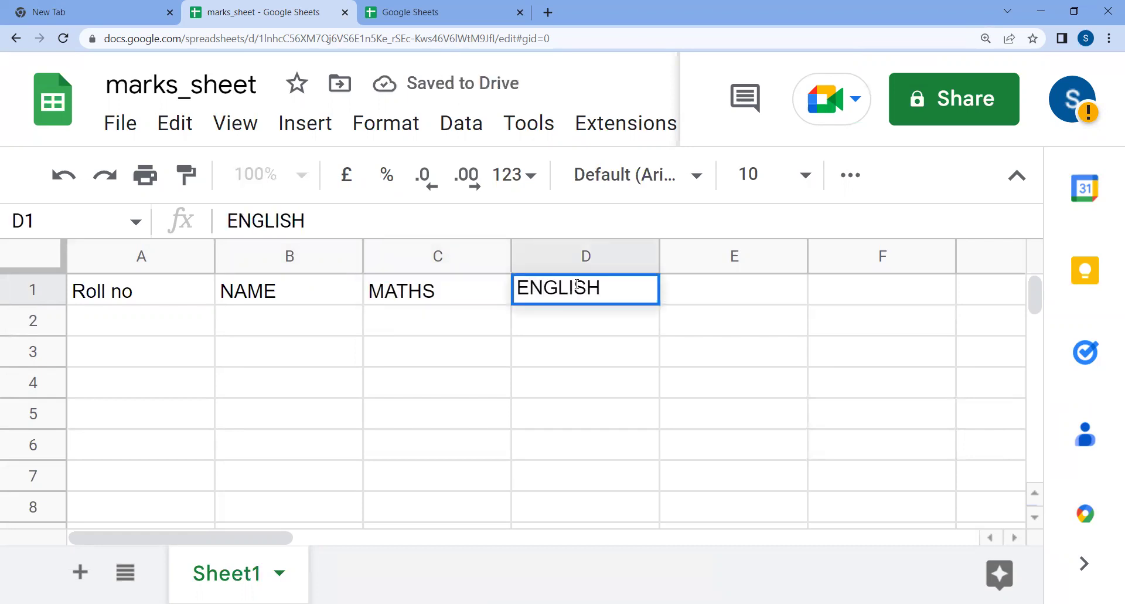
click(695, 288)
text(SCIENCE)
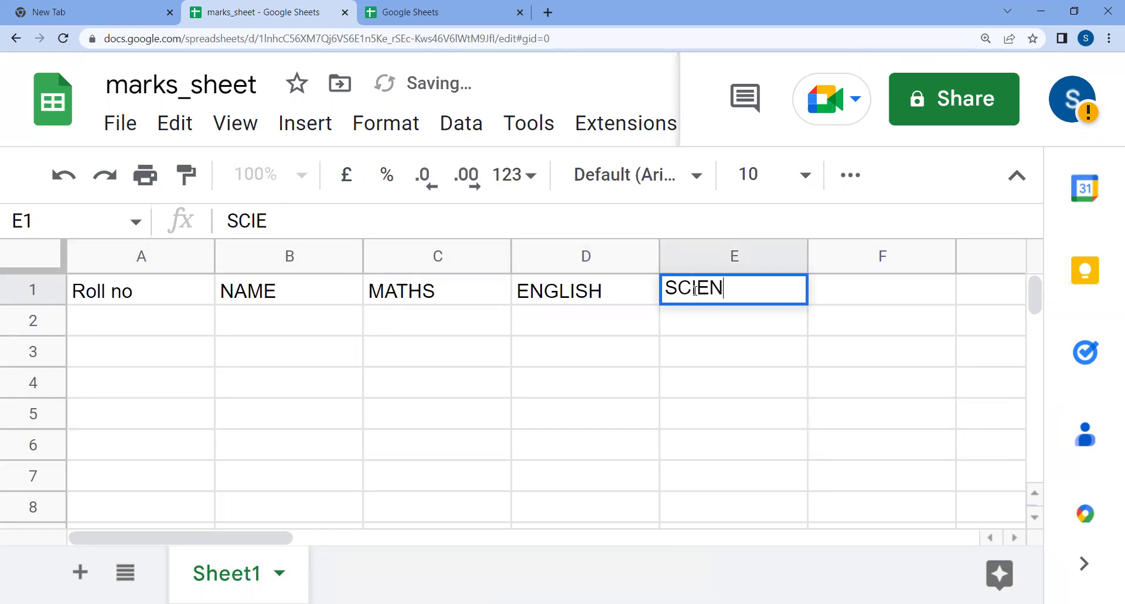
Enter the subject header SOCIAL in cell F1
click(848, 296)
text(SOCILA)
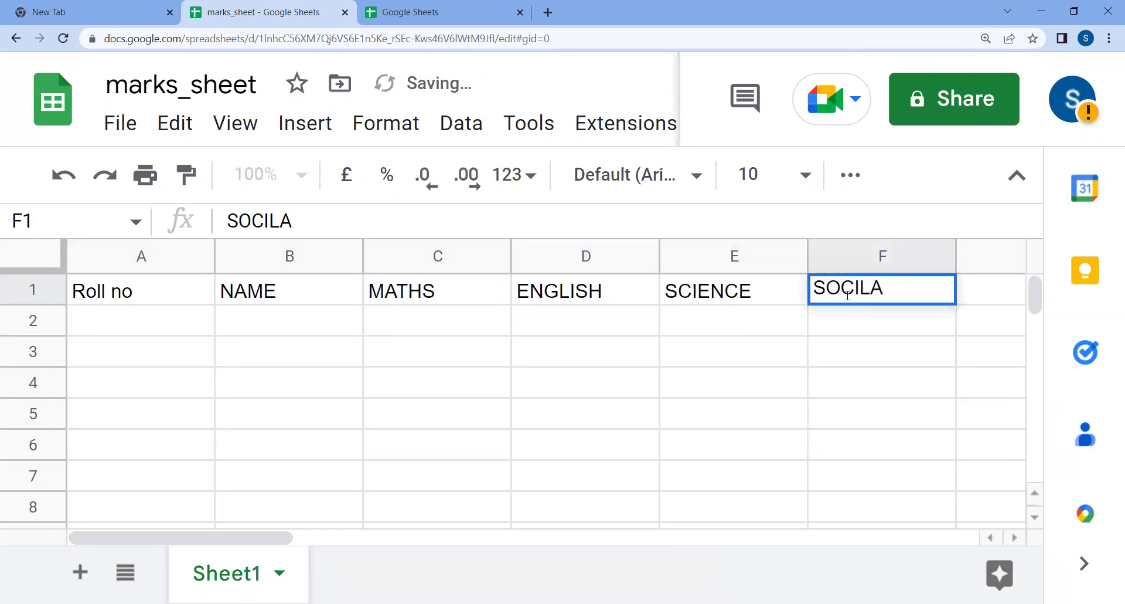
key(BackSpace)
key(BackSpace)
text(AL)
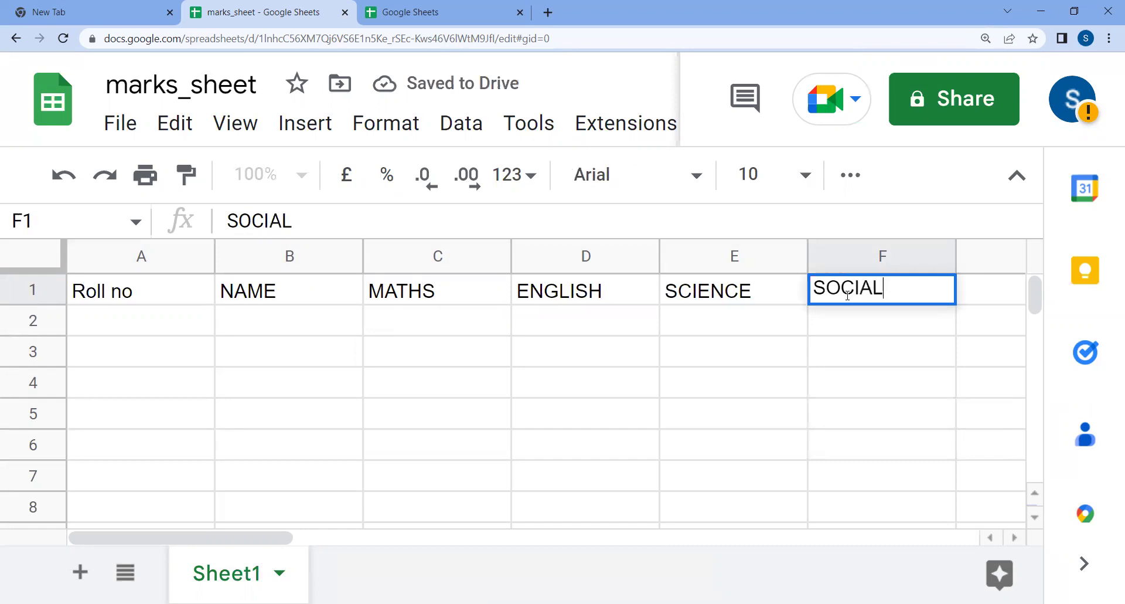
click(898, 347)
Apply all borders to the cell range A1:F16
drag(151, 304, 887, 558)
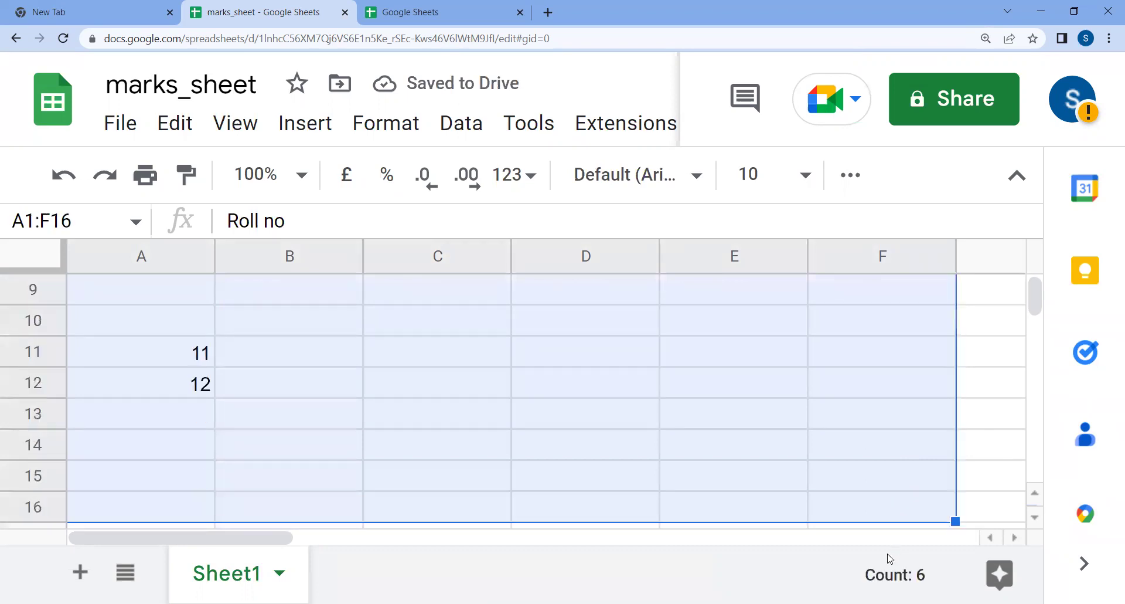
click(852, 178)
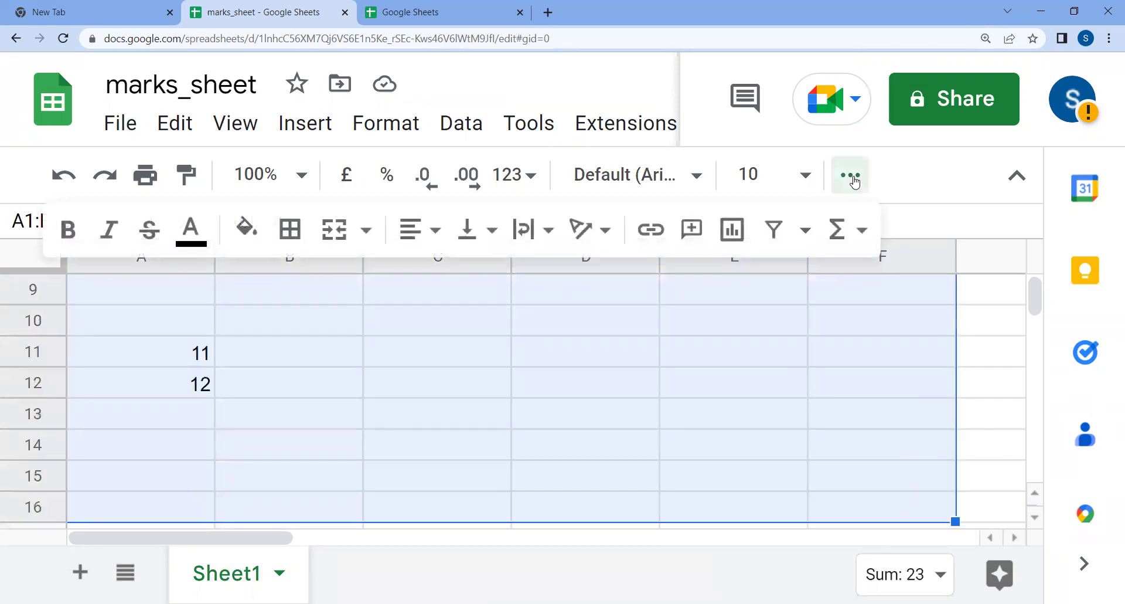
click(294, 233)
click(300, 303)
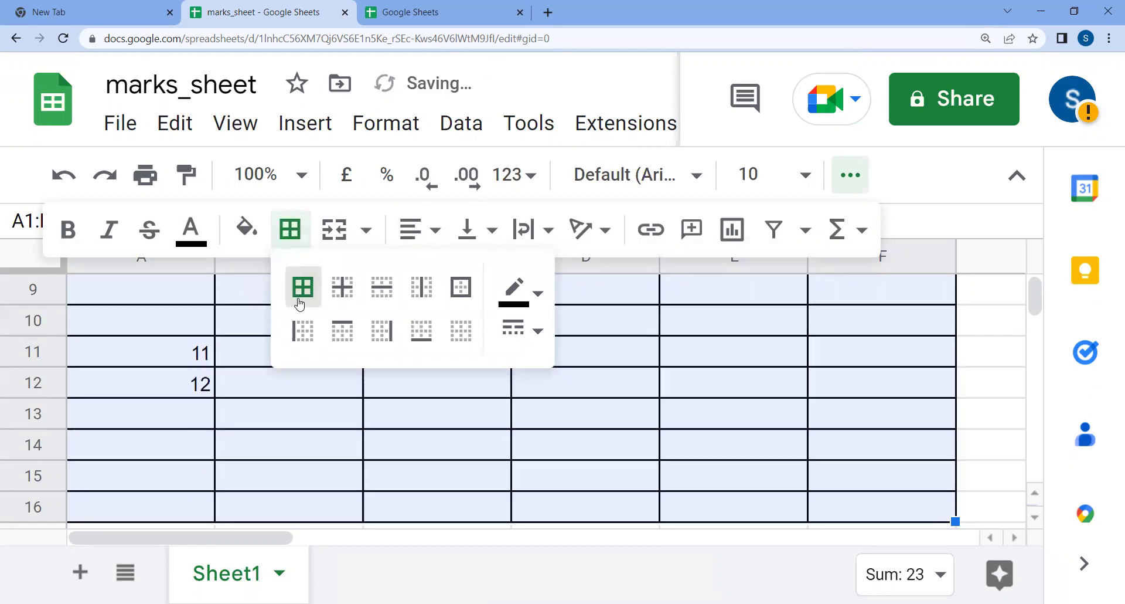
click(317, 413)
scroll(316, 410, up, 3)
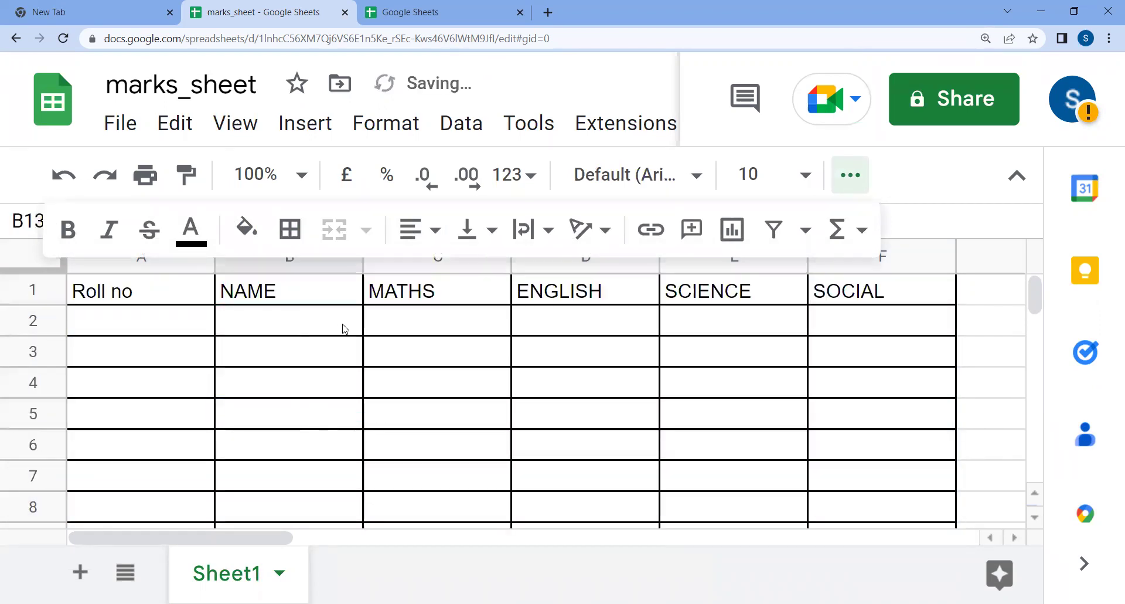
Center the header labels in A1:F1 horizontally, and switch them to right alignment
drag(155, 297, 850, 296)
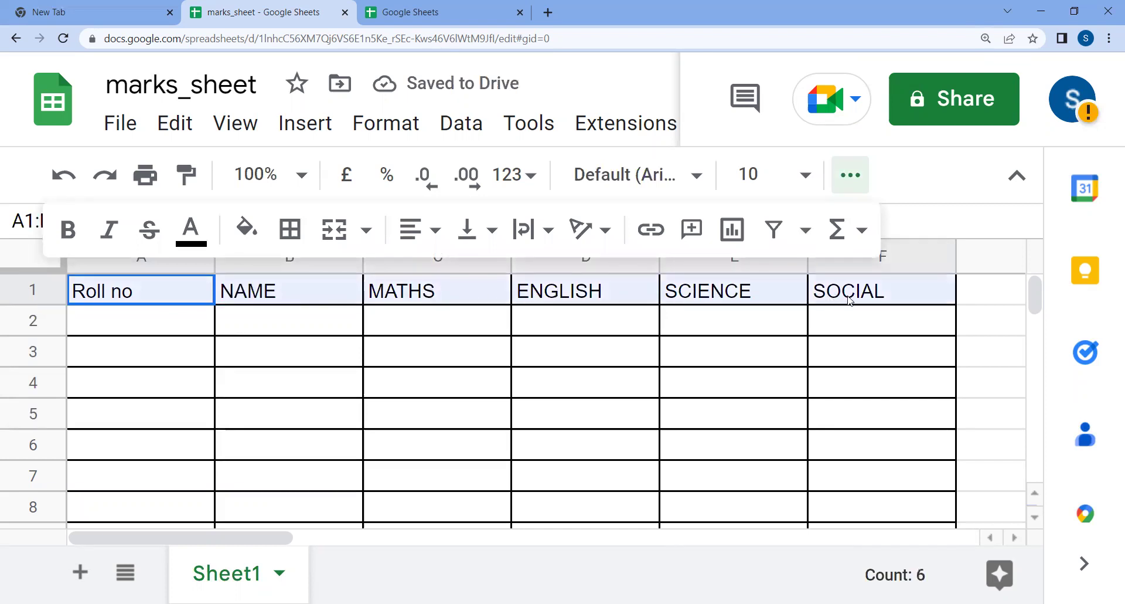
click(675, 360)
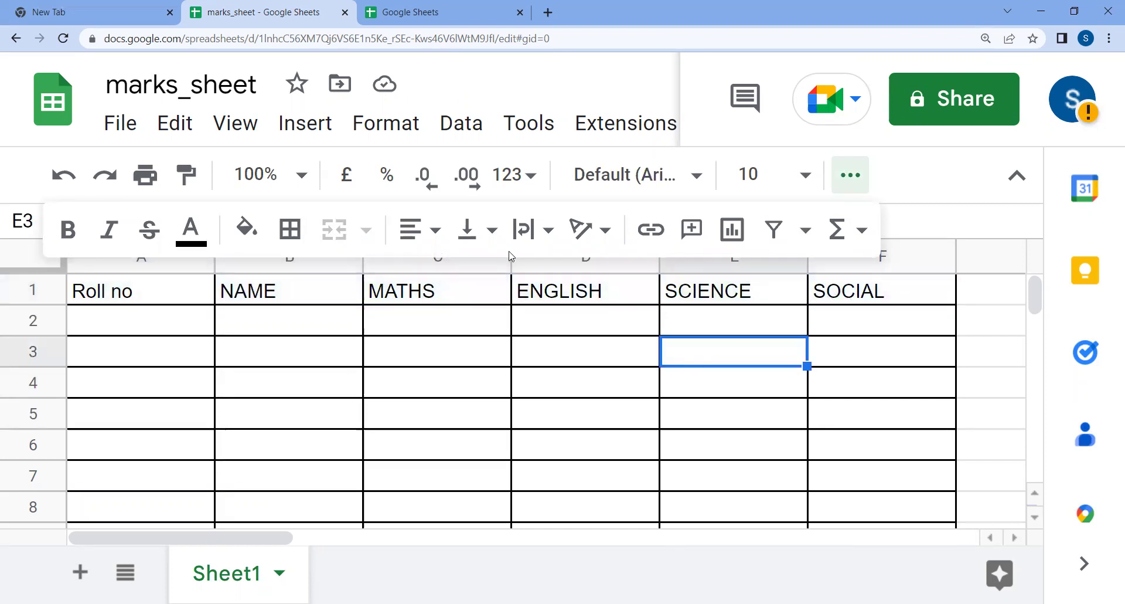
drag(152, 297, 887, 300)
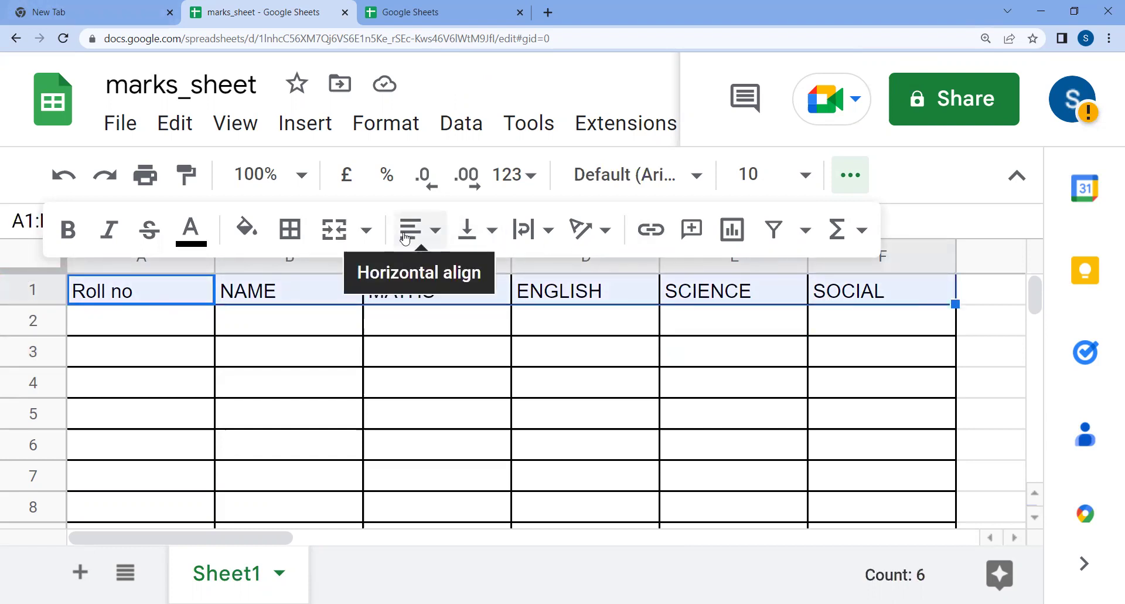
click(422, 235)
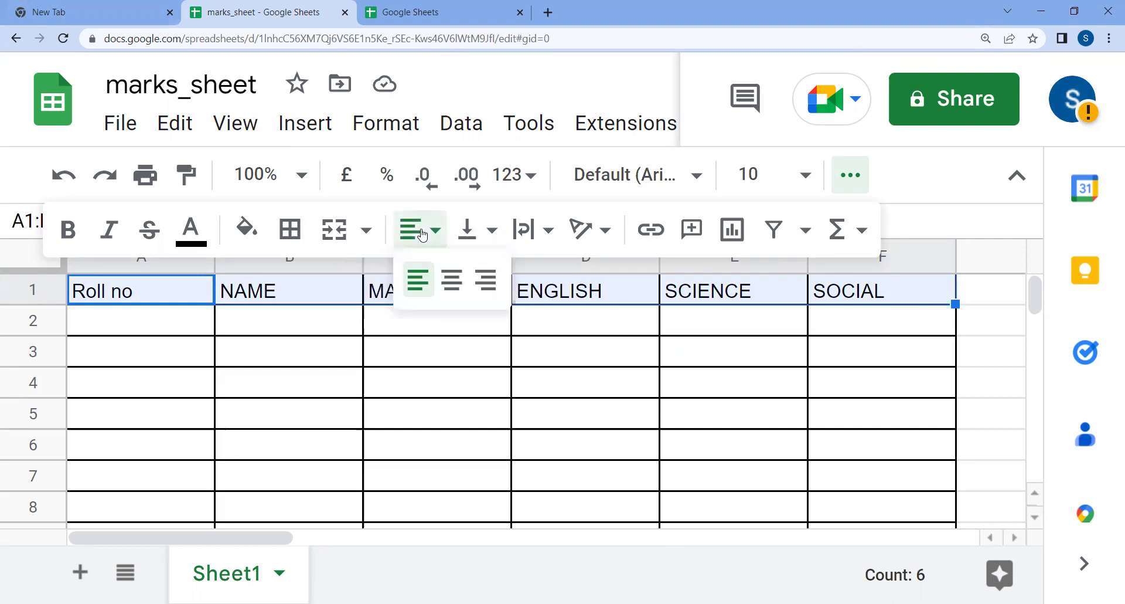
click(453, 280)
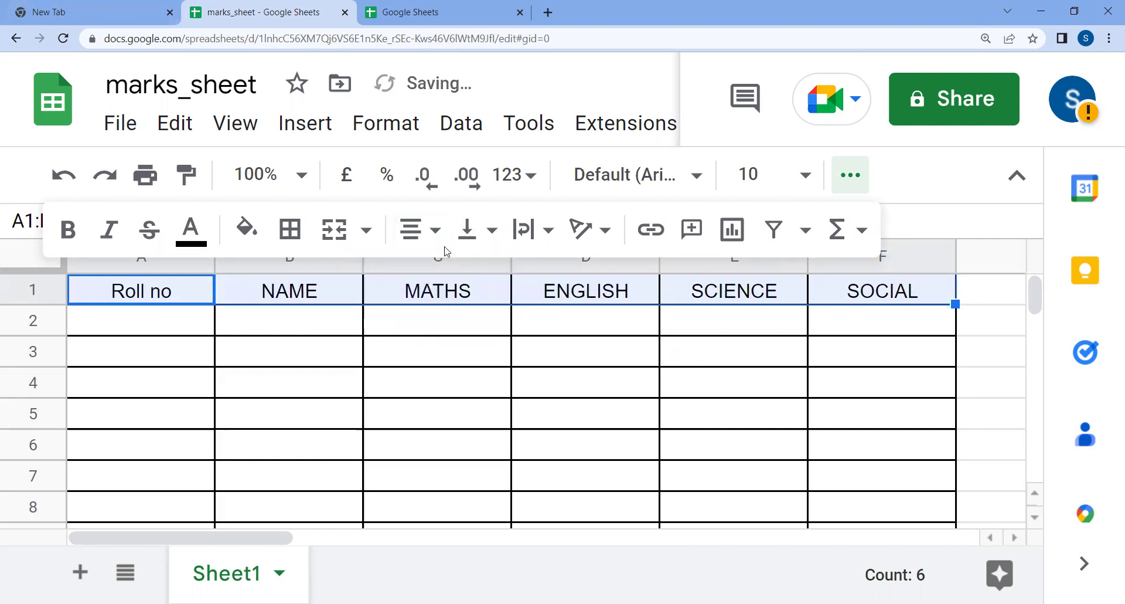
click(422, 232)
click(483, 276)
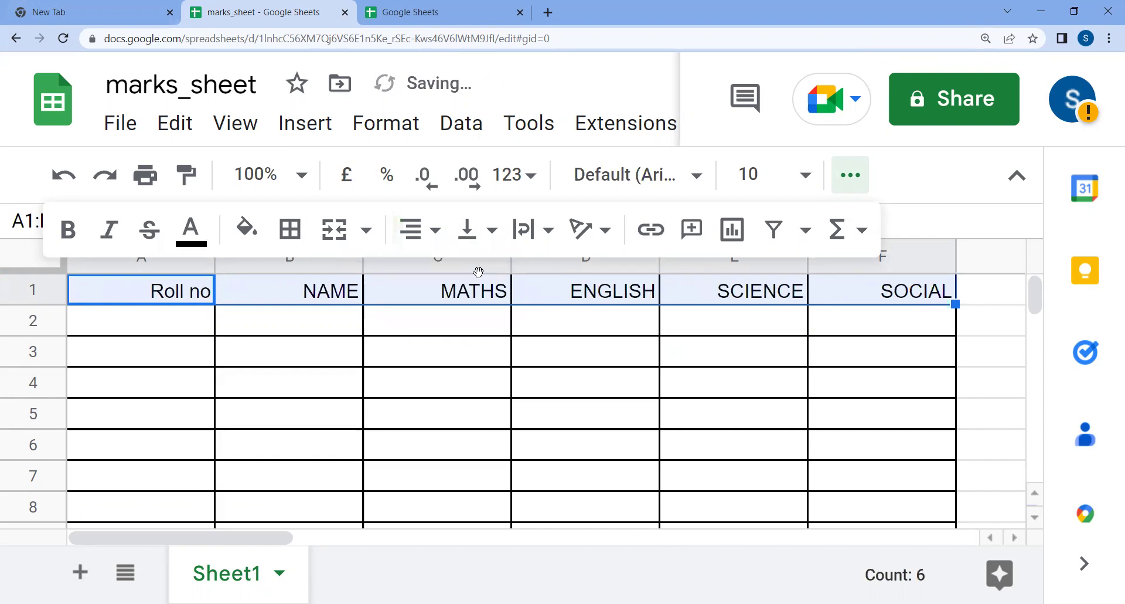
Switch the header labels in A1:F1 to left alignment, and set them back to horizontally centered
click(426, 232)
click(418, 278)
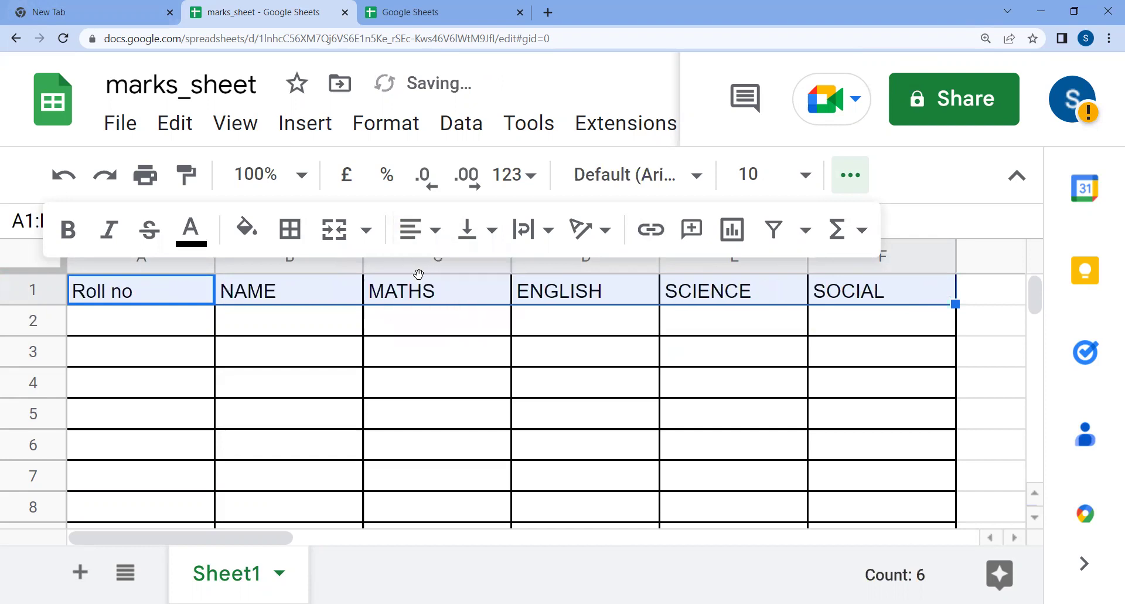
click(422, 230)
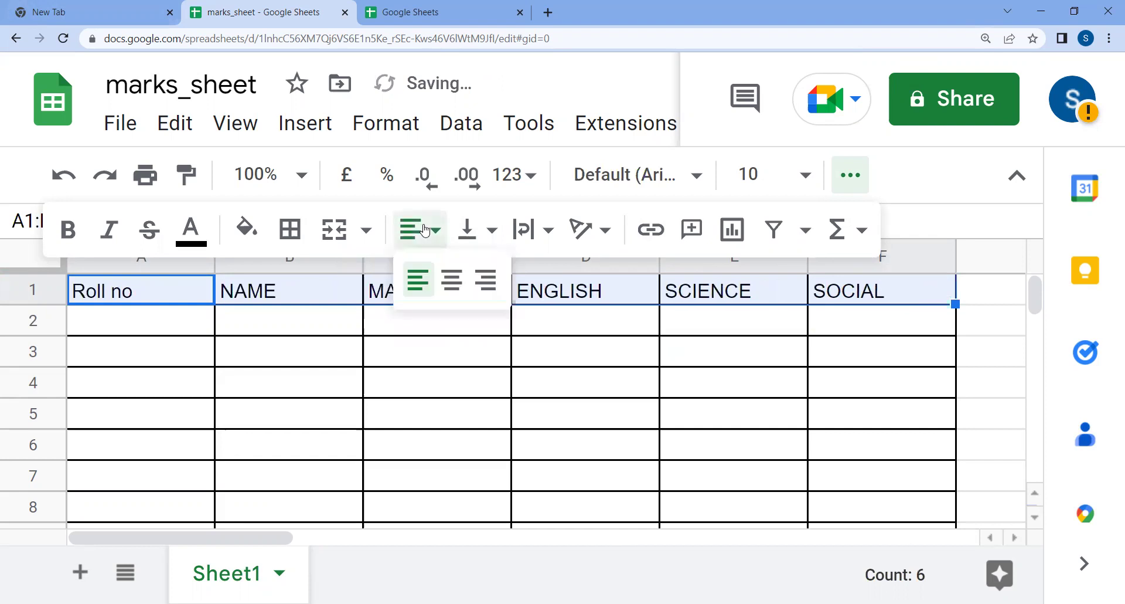
click(450, 279)
click(447, 327)
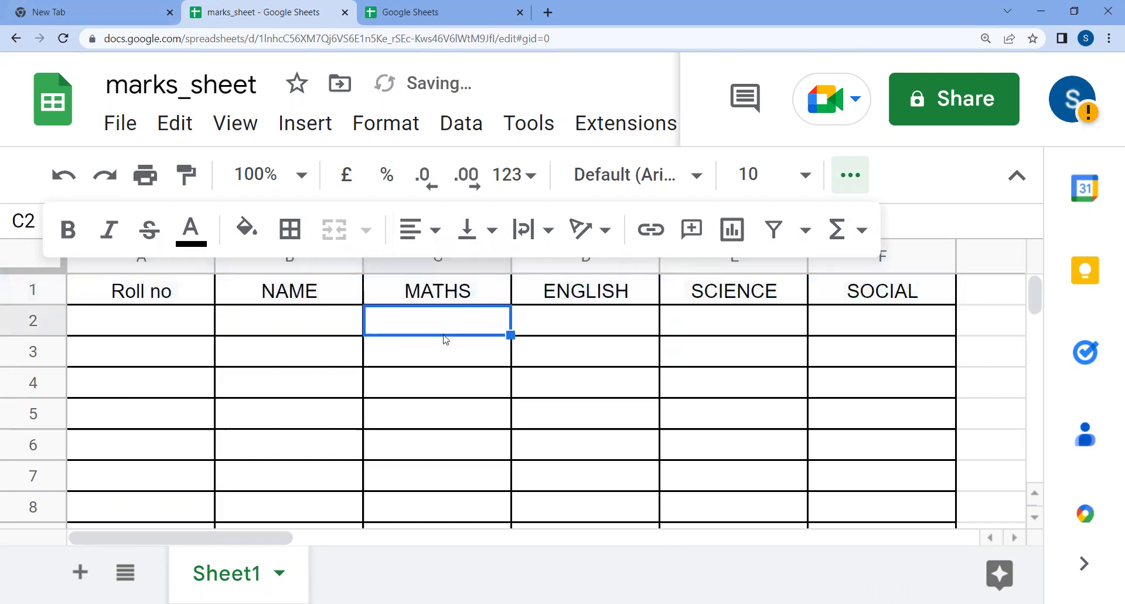
drag(165, 299, 761, 485)
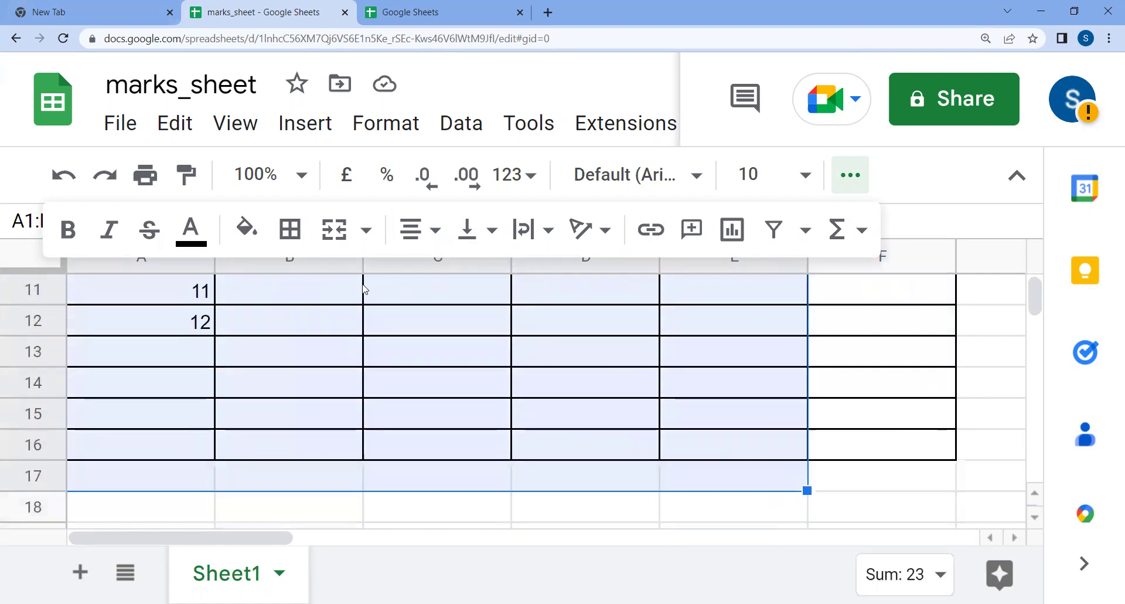
scroll(363, 283, up, 2)
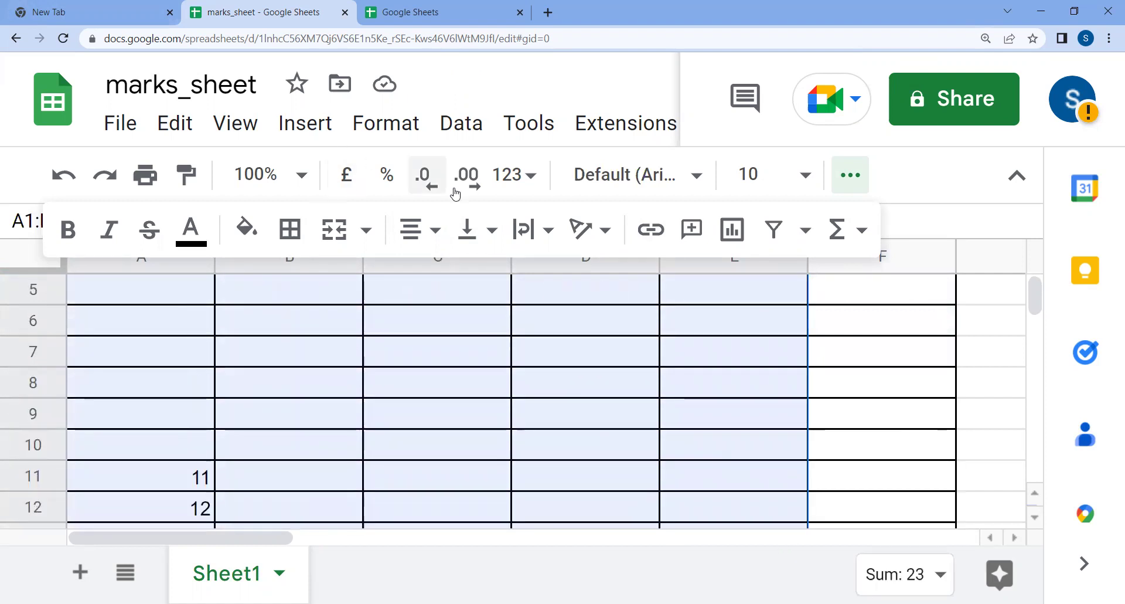
click(695, 175)
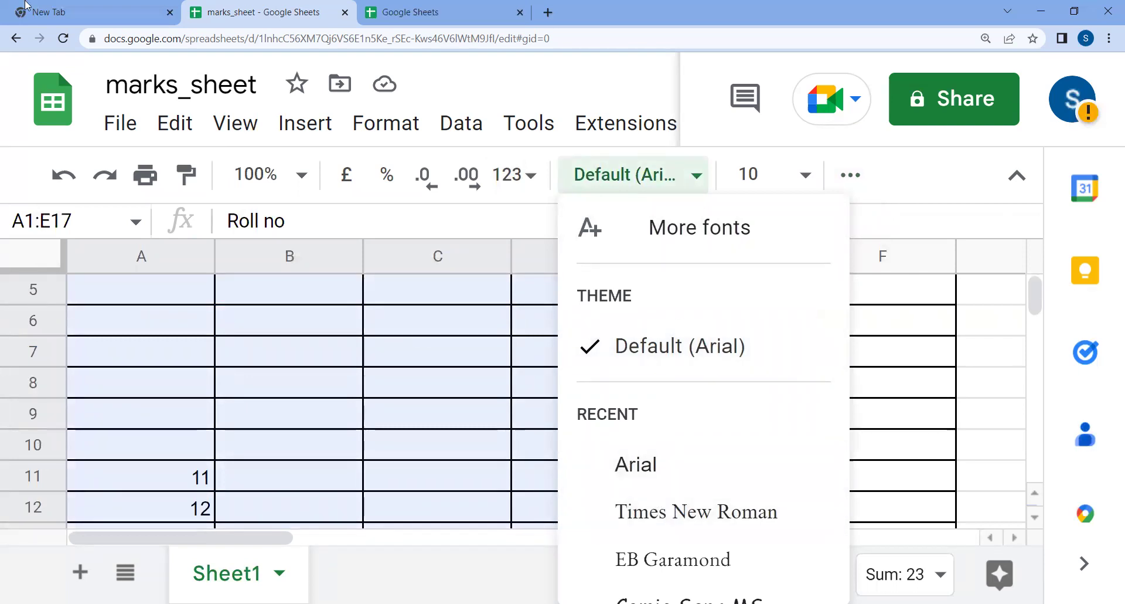
click(661, 229)
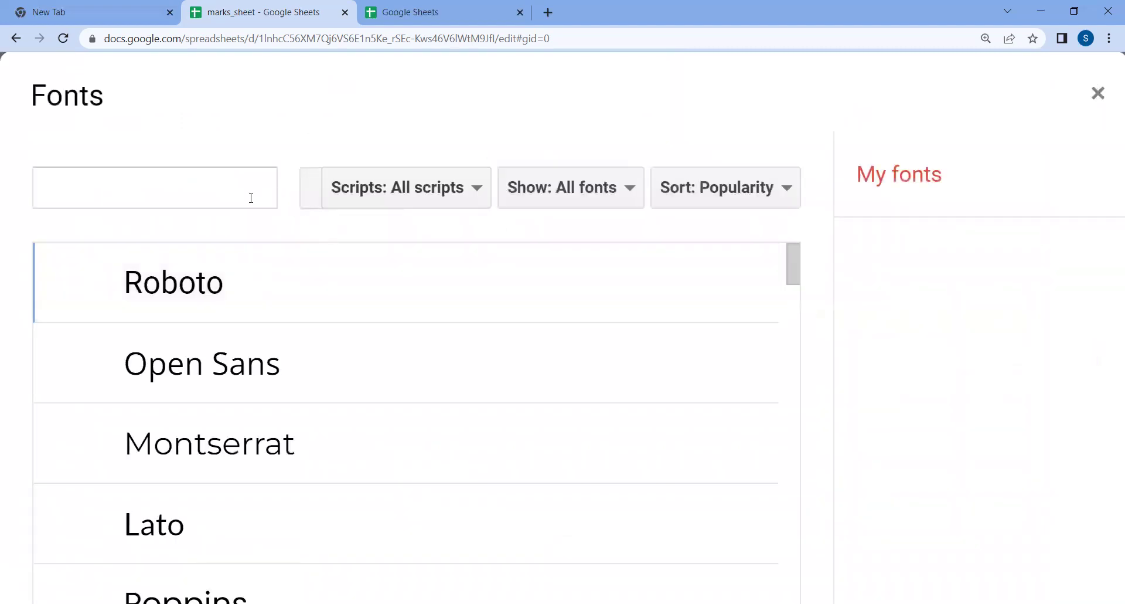
click(224, 196)
text(B)
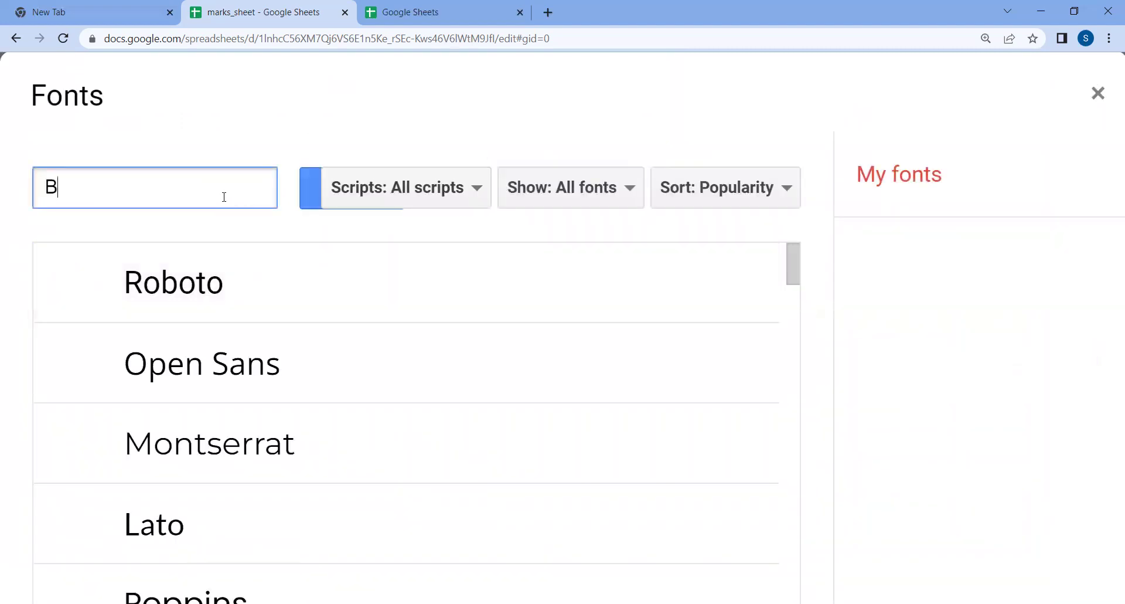
text(OOK)
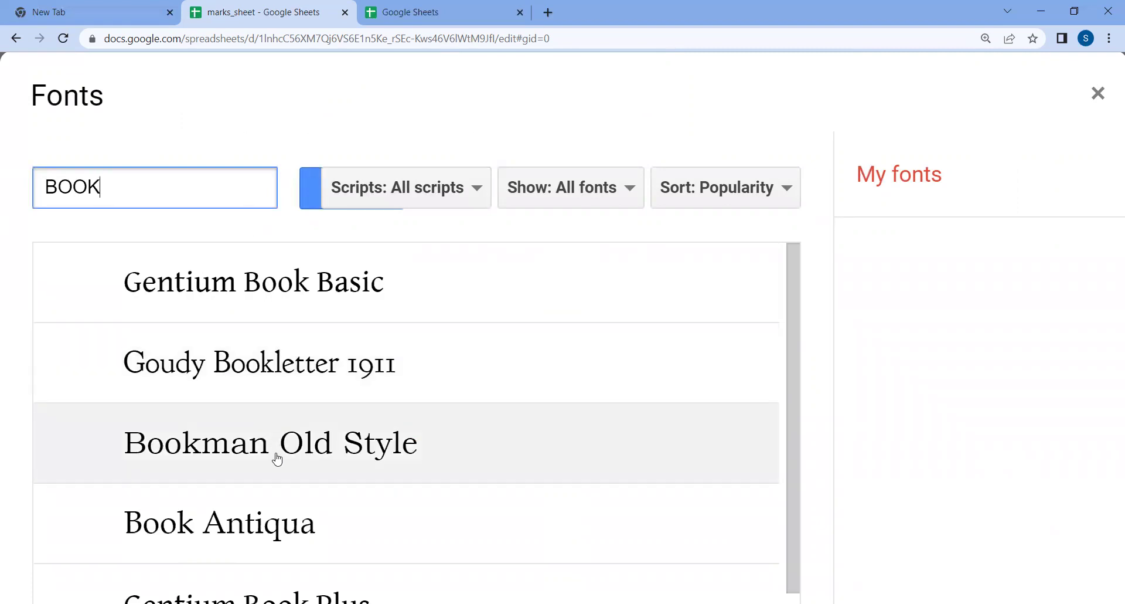
click(276, 457)
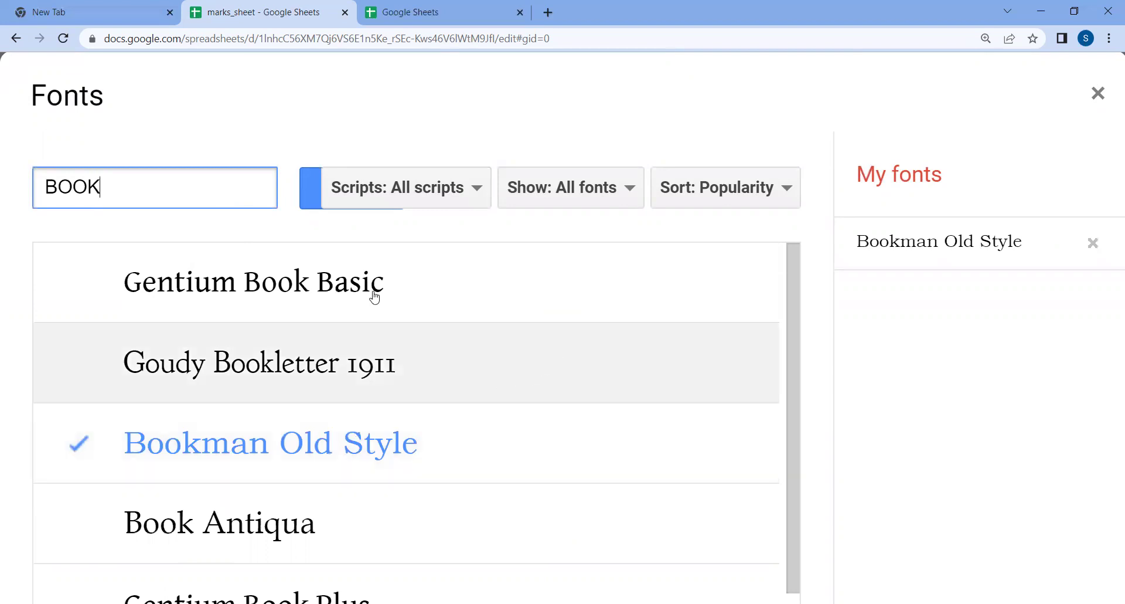
click(16, 39)
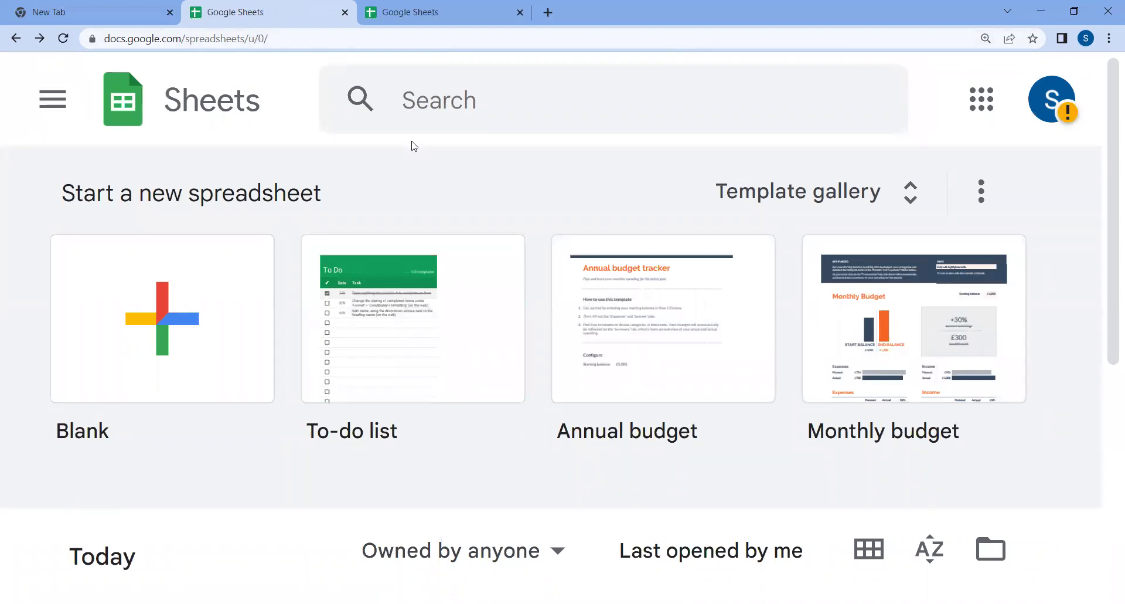
key(alt+Right)
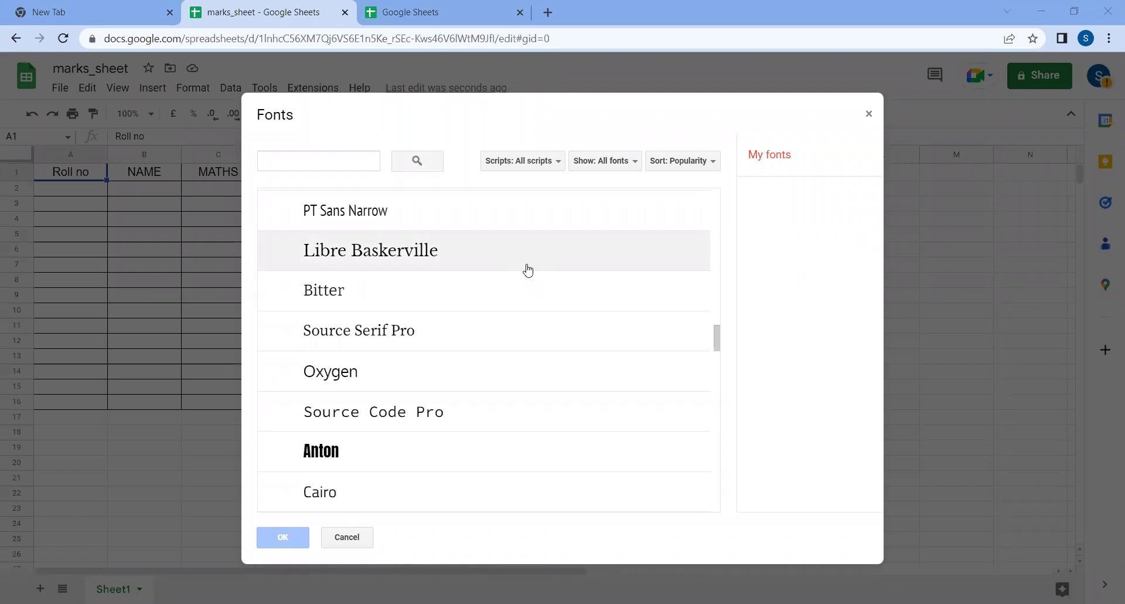
Search the additional fonts for BOOK and apply Bookman Old Style to the Roll no header in A1
scroll(527, 269, down, 20)
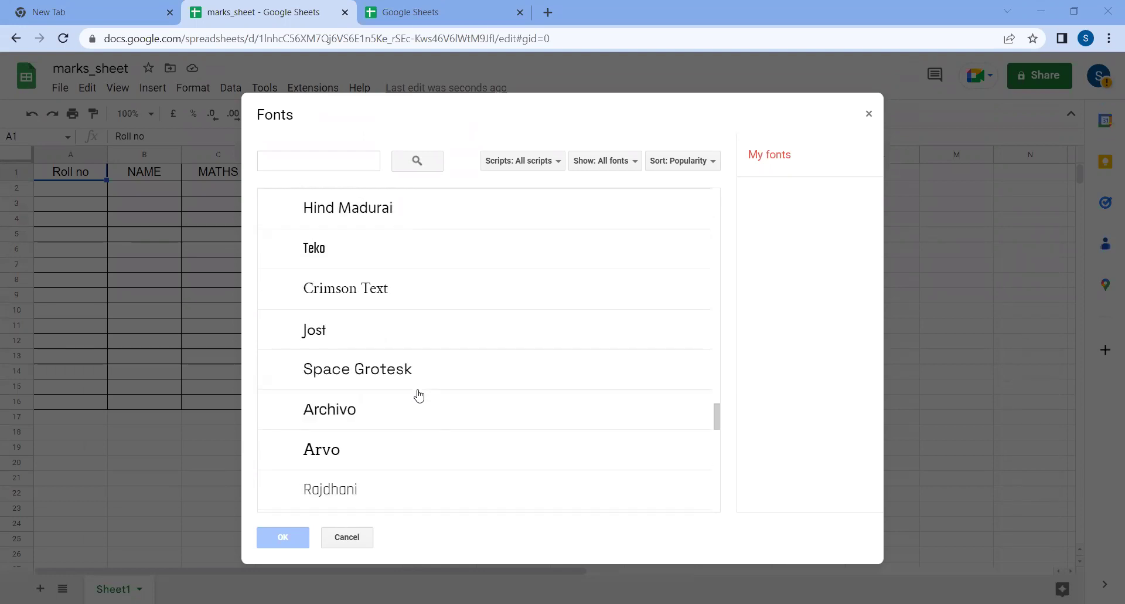
scroll(419, 396, down, 20)
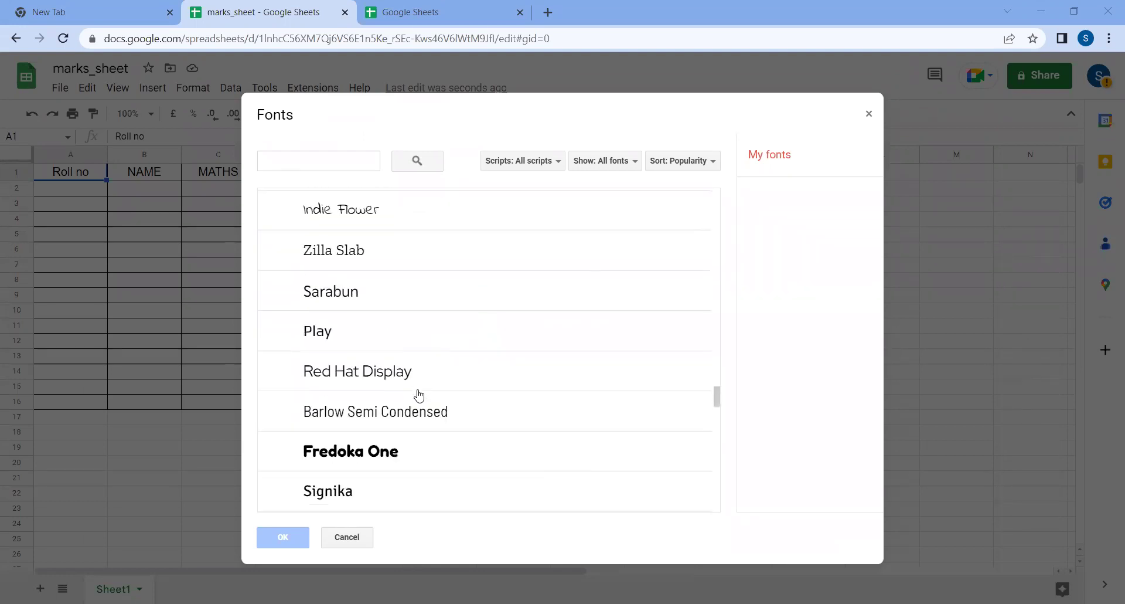
scroll(419, 397, down, 4)
scroll(417, 394, up, 20)
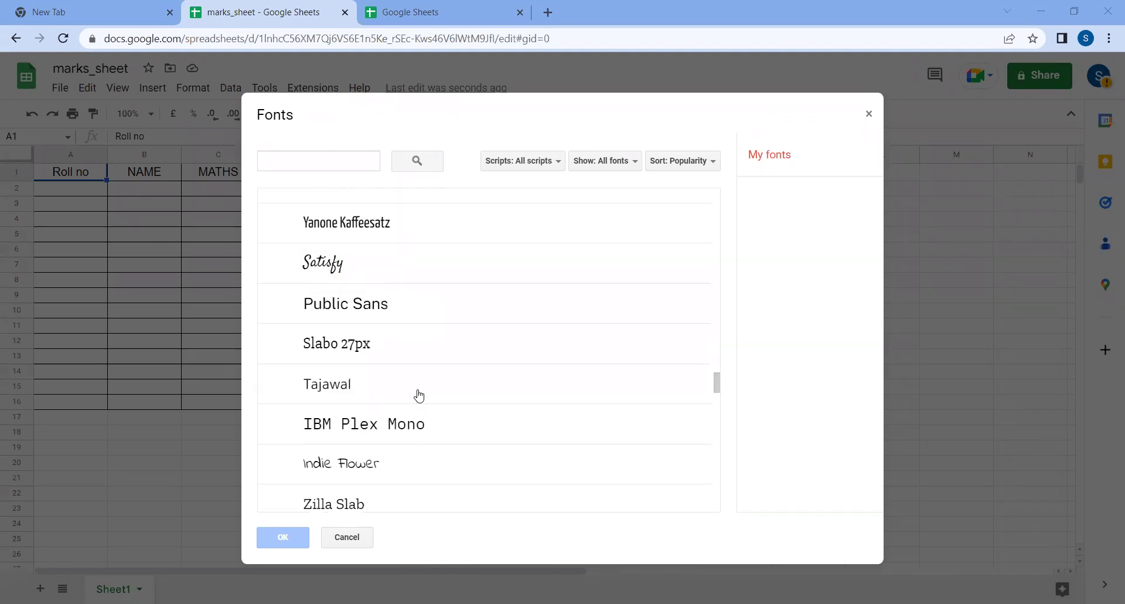
click(307, 164)
text(BOOK)
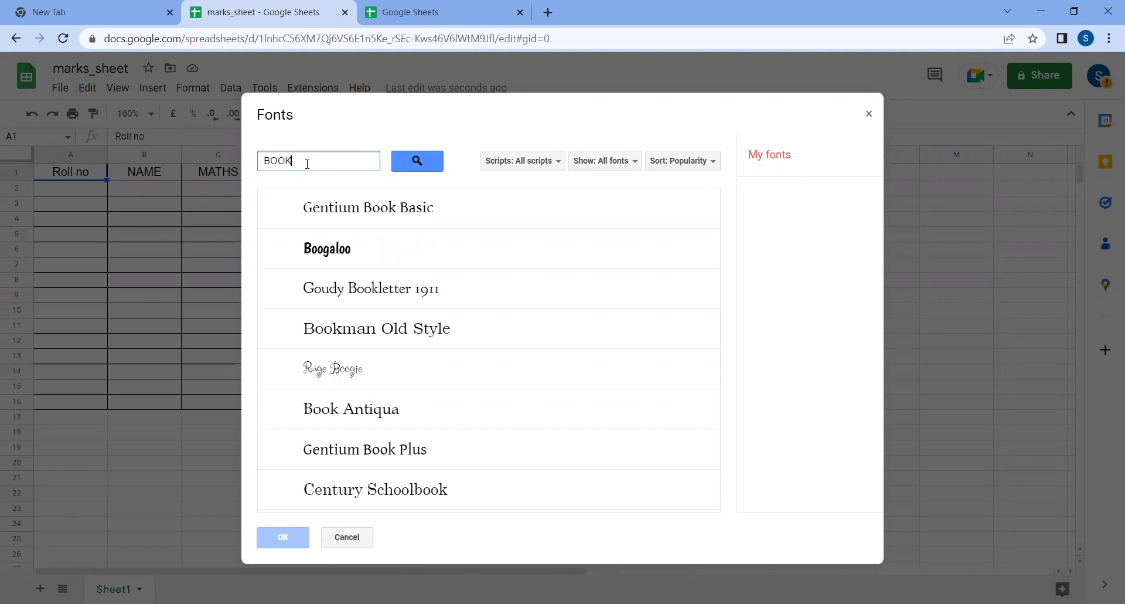
click(347, 296)
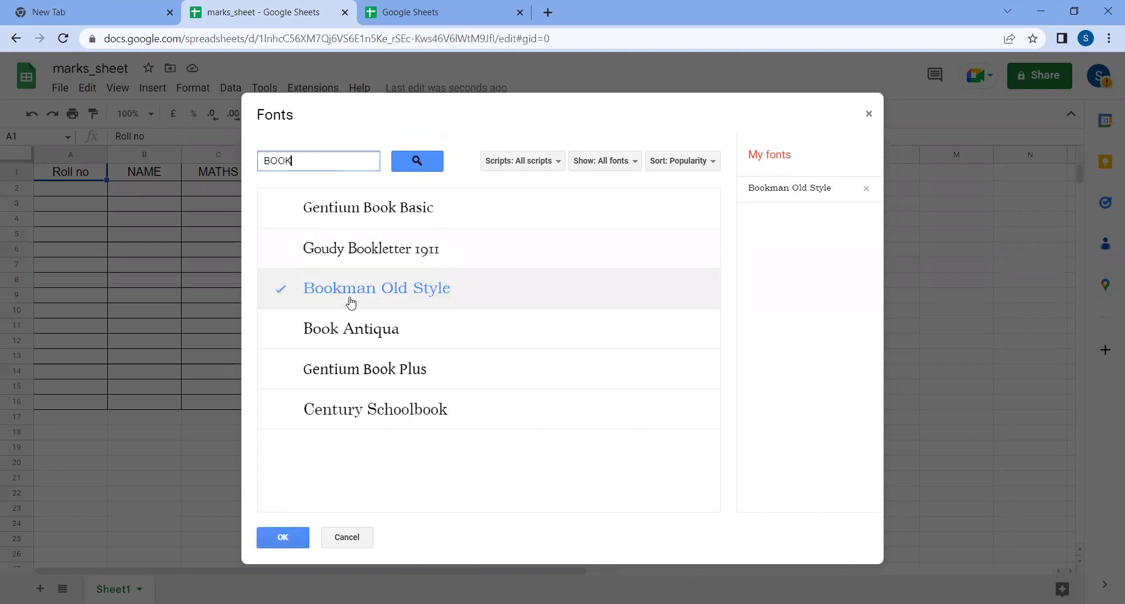
click(283, 536)
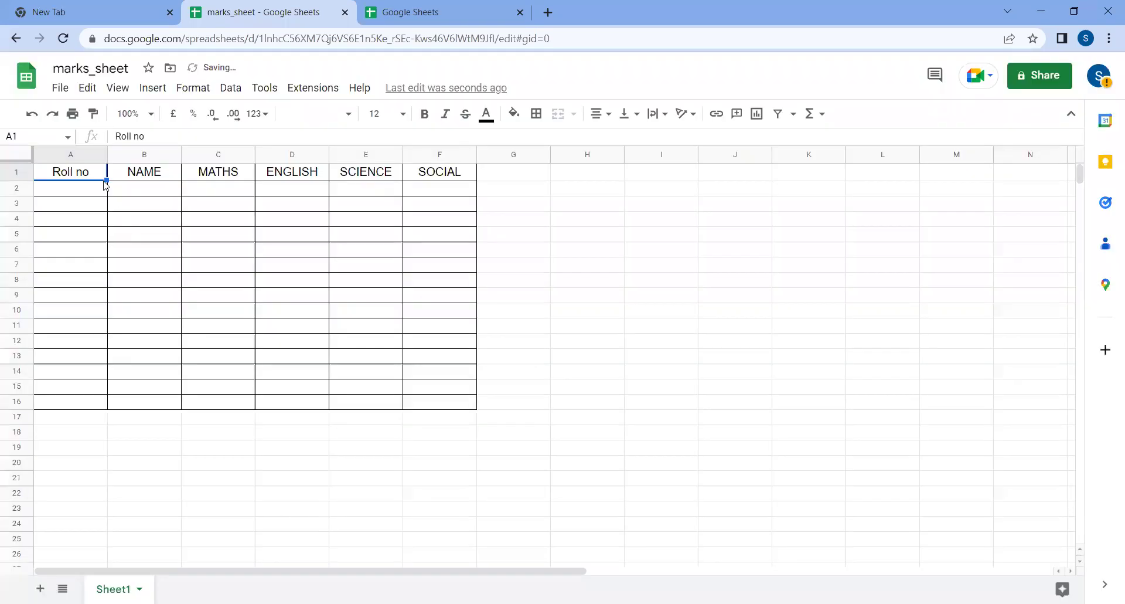
Apply the Bookman Old Style font to the remaining header labels in B1:F1
drag(127, 176, 348, 184)
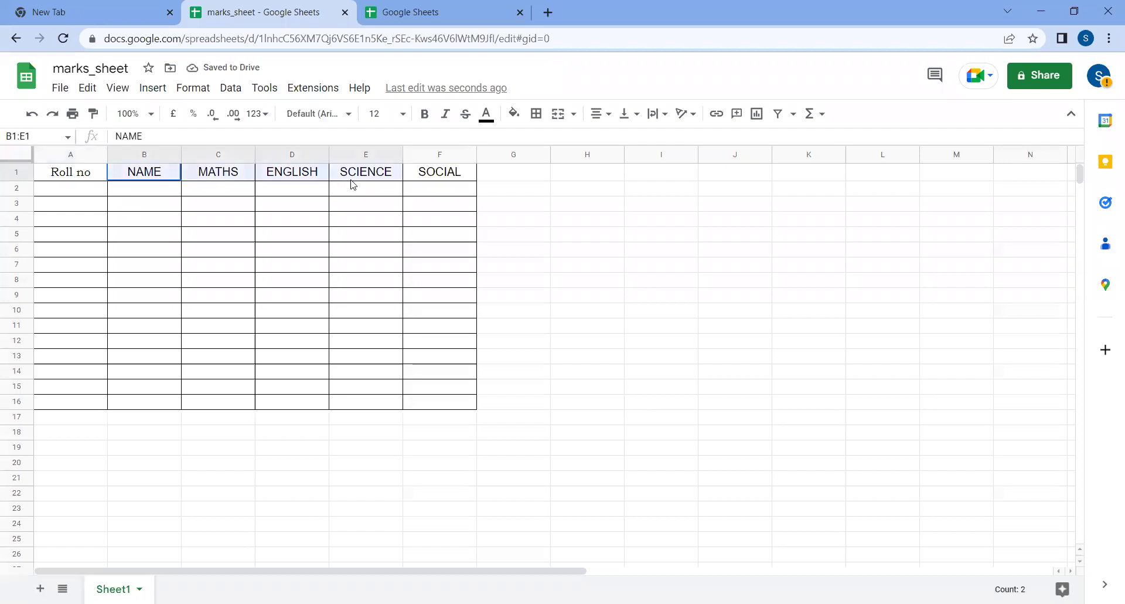
drag(447, 169, 451, 171)
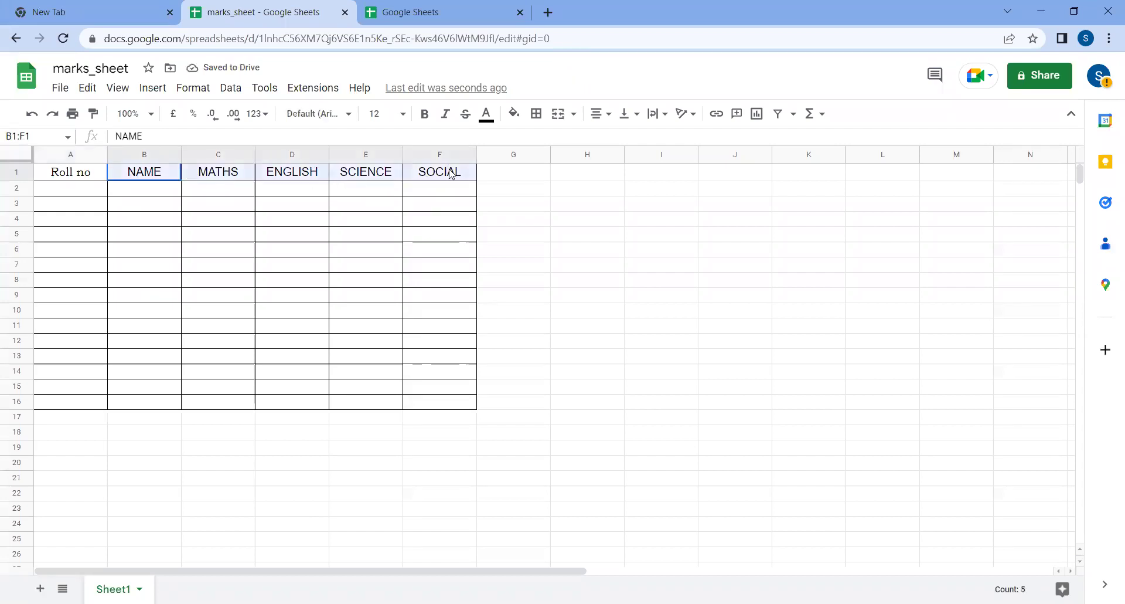
click(349, 113)
click(340, 260)
click(335, 262)
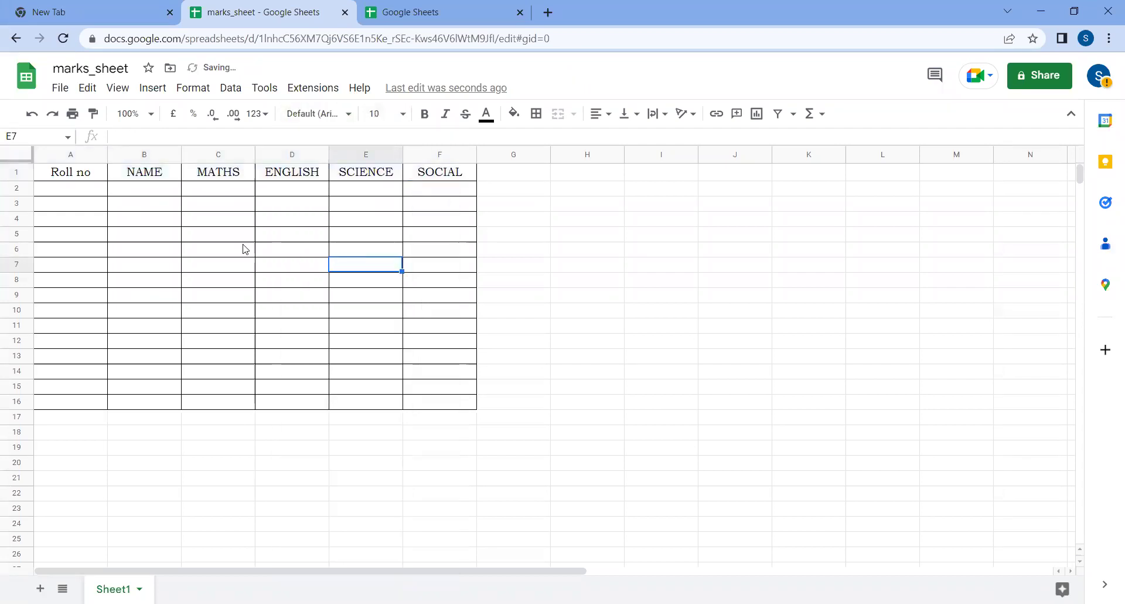
drag(75, 170, 426, 180)
click(347, 113)
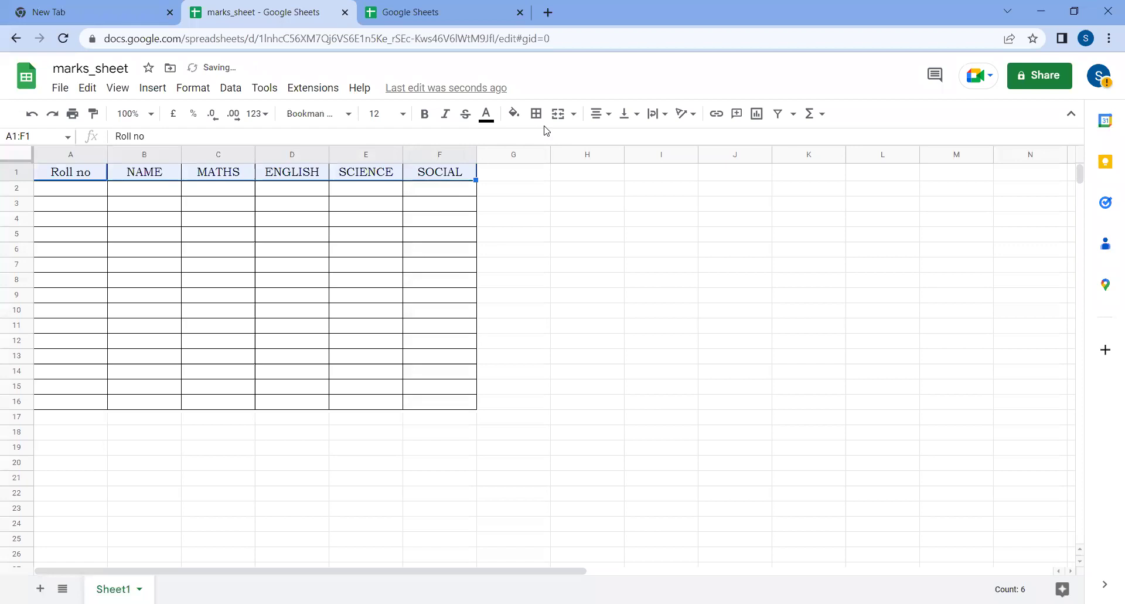
key(ctrl+minus)
key(Left)
key(ctrl+plus)
key(ctrl+plus)
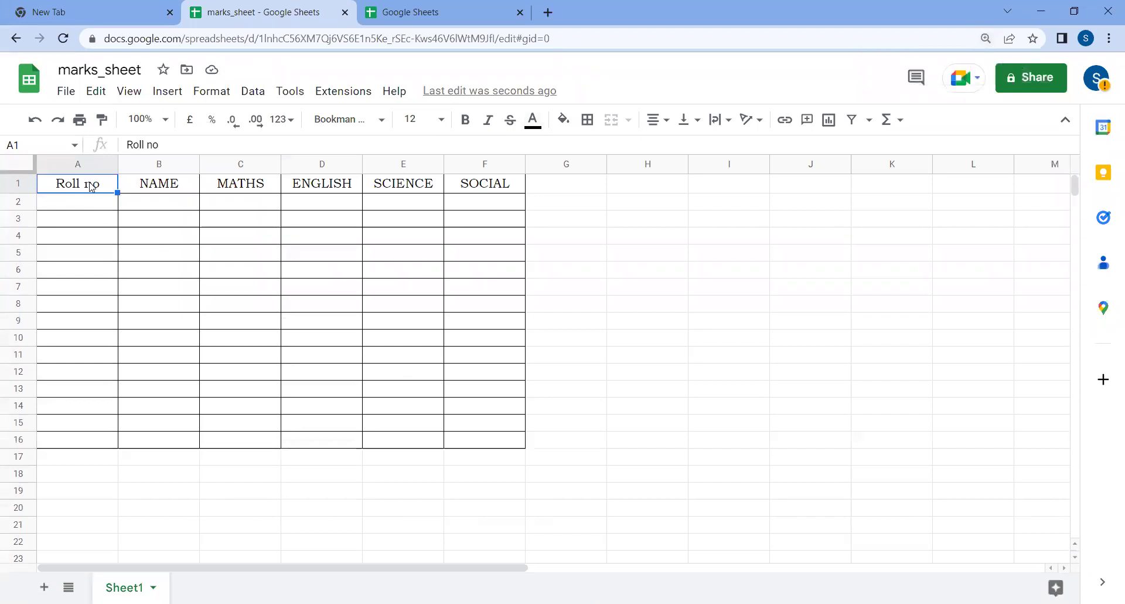
click(187, 243)
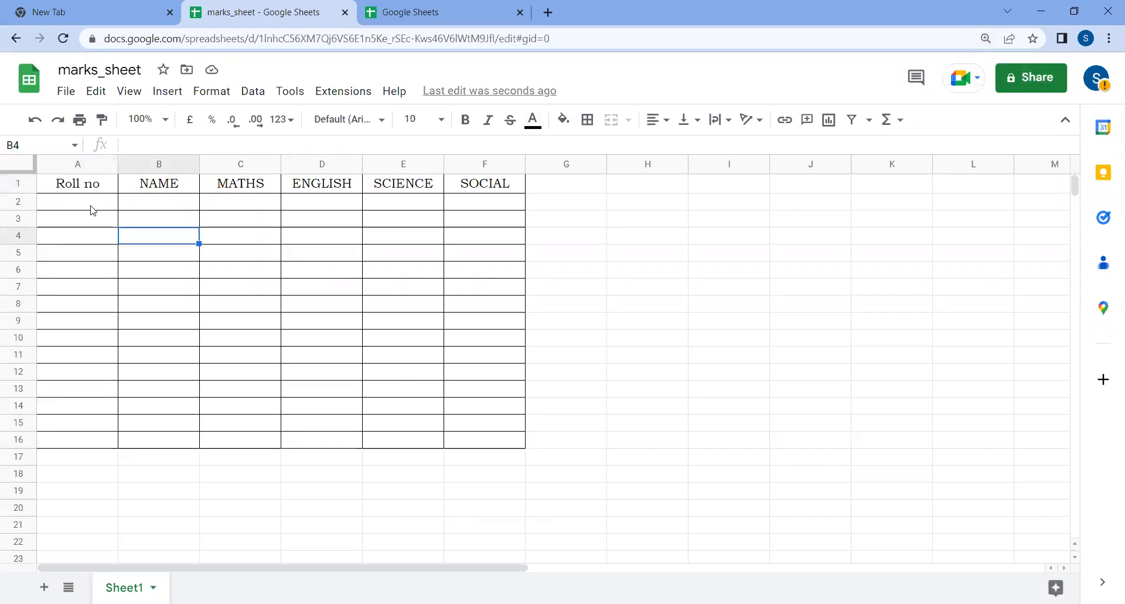
Enter the roll numbers 1 and 2 in A2 and A3, and fill the series down to 15 in A16
click(91, 206)
text(1)
key(Return)
text(2)
drag(98, 204, 113, 445)
click(130, 467)
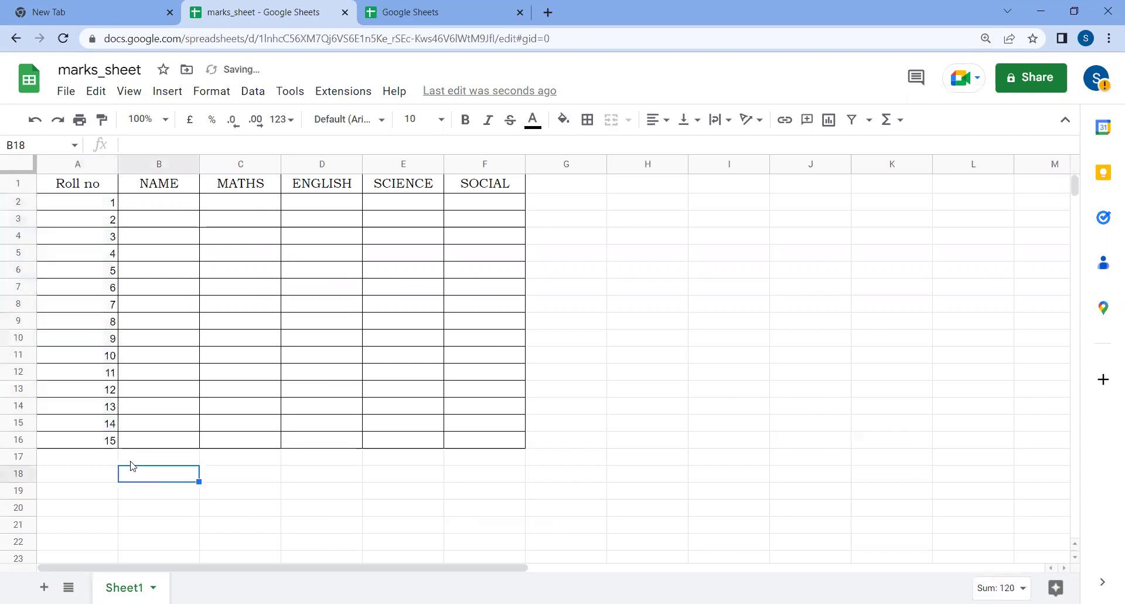
Enter the first names of the students with roll numbers 1 to 3 in cells B2:B4
key(ctrl+plus)
key(ctrl+plus)
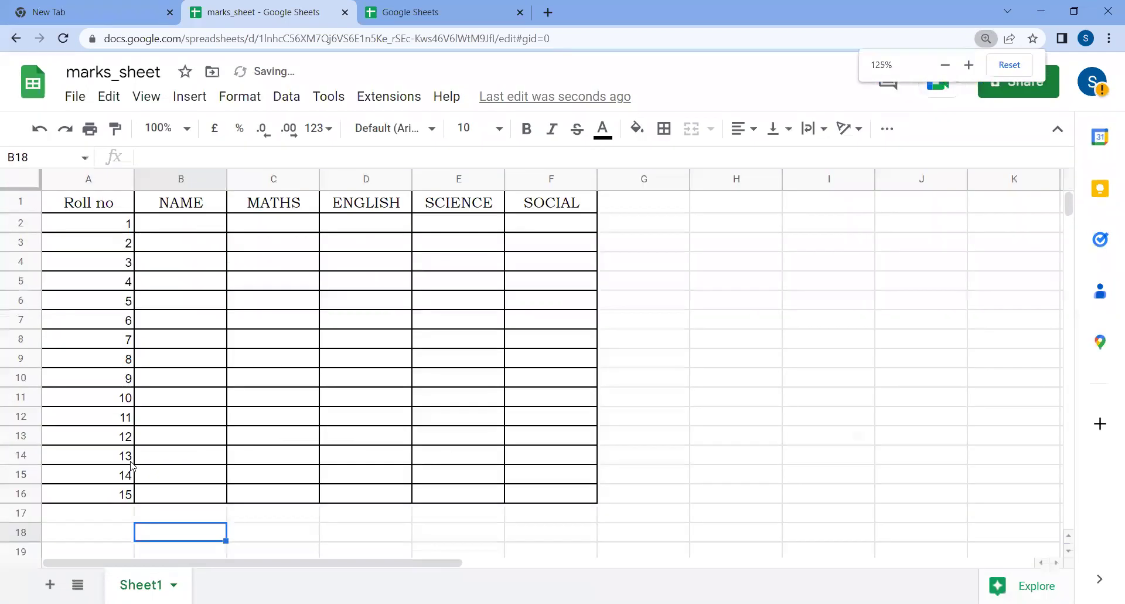
key(ctrl+plus)
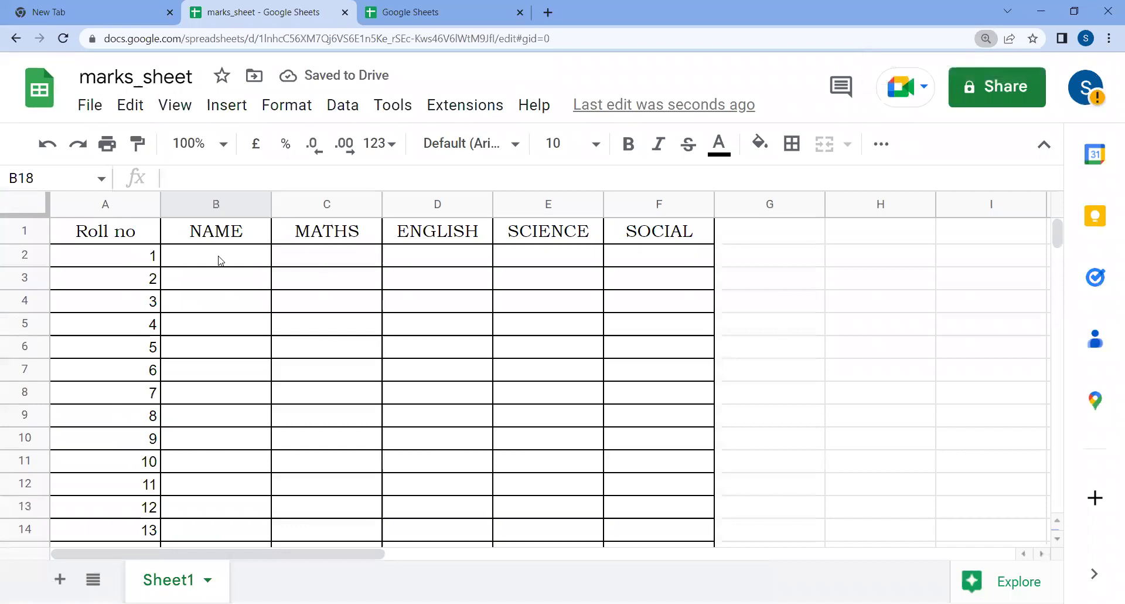
click(219, 256)
text(THANYA)
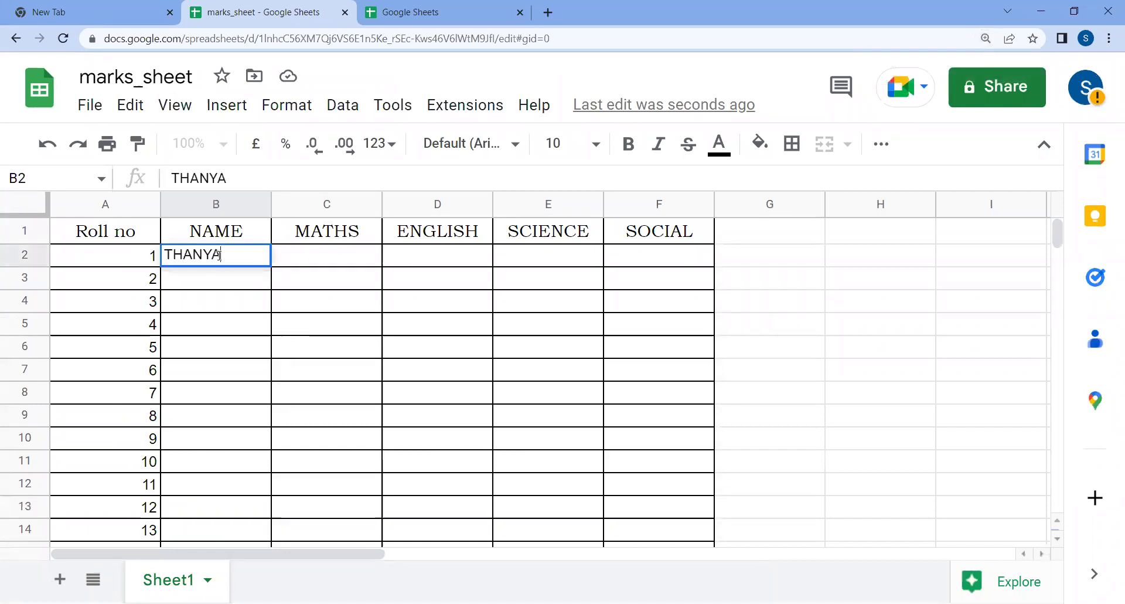
key(Return)
text(HARS)
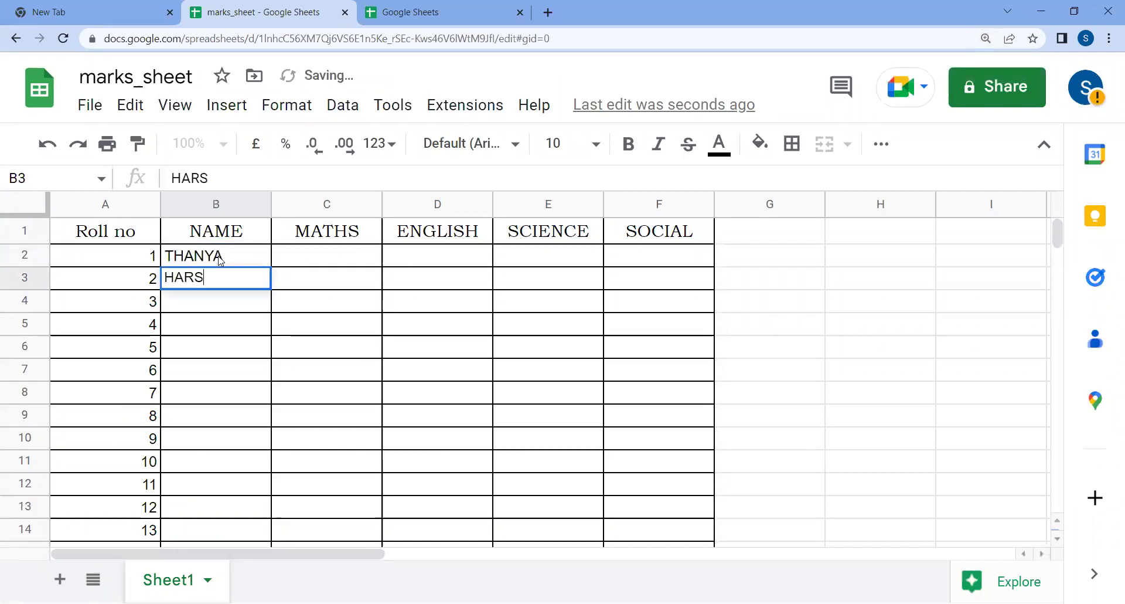
text(HIKAA)
key(BackSpace)
key(Return)
text(ANITHA)
key(Return)
Enter the first names of the students with roll numbers 4 to 7 in cells B5:B8
text(LAXM)
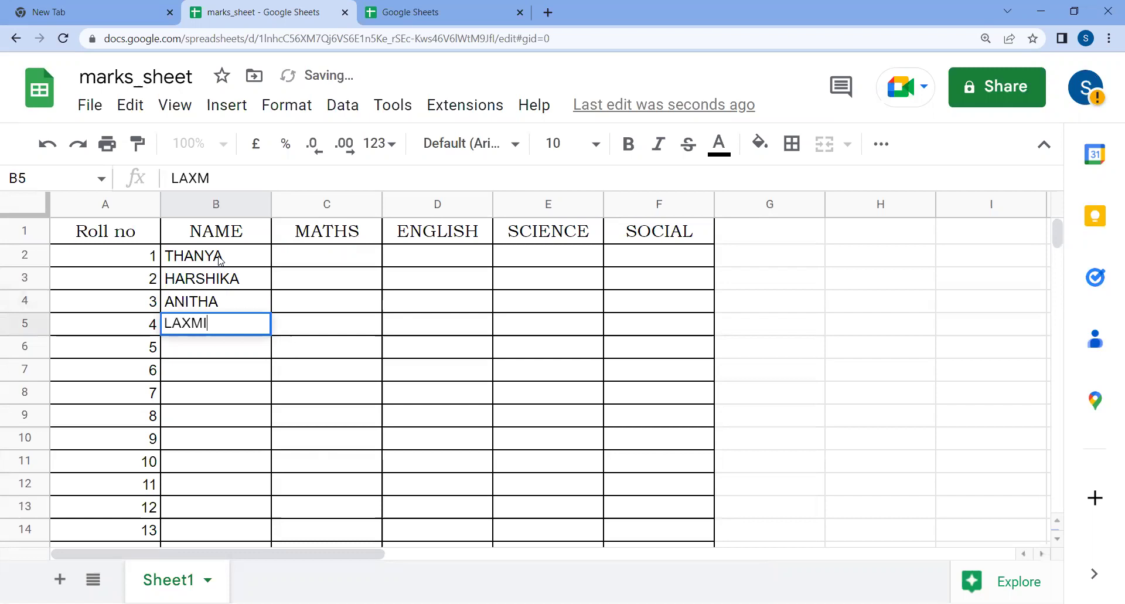
text(I)
key(Return)
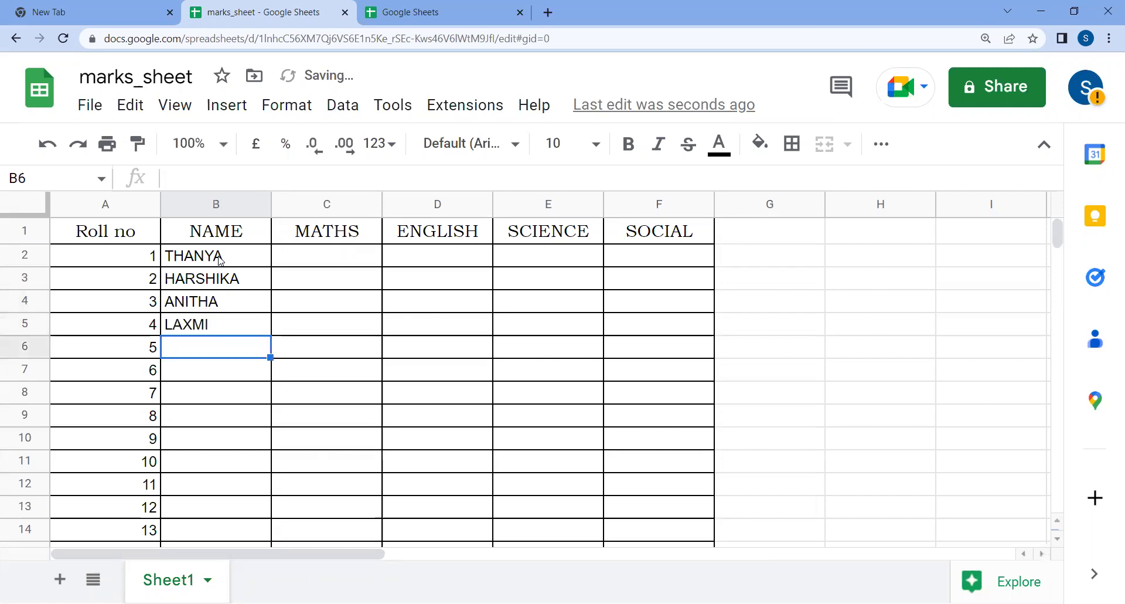
text(NISHA)
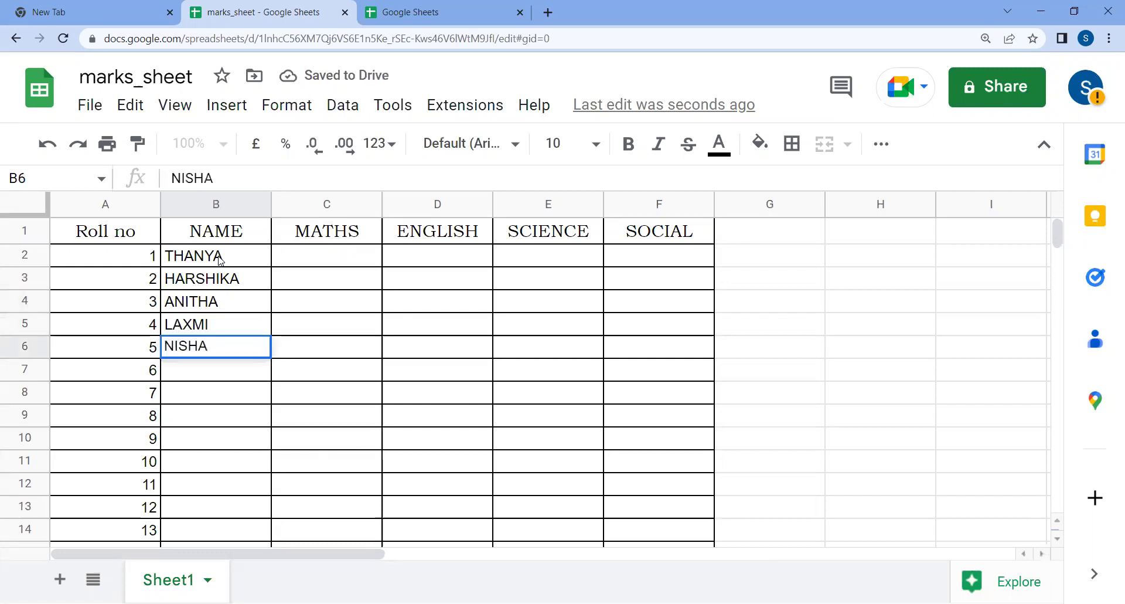
key(Return)
text(TAYABA)
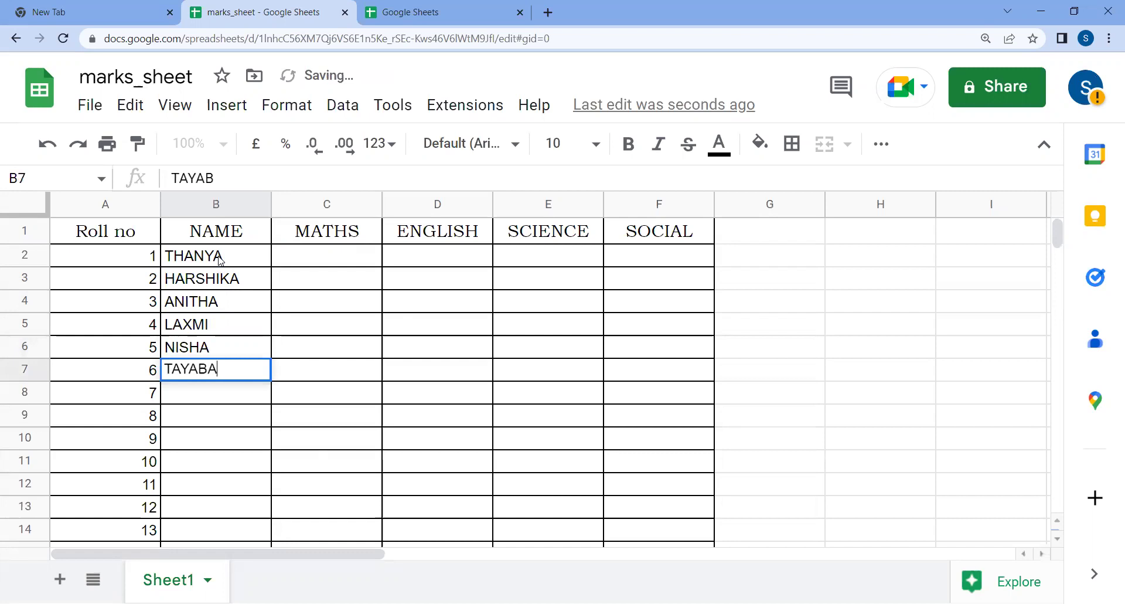
key(Return)
text(SAMREEN)
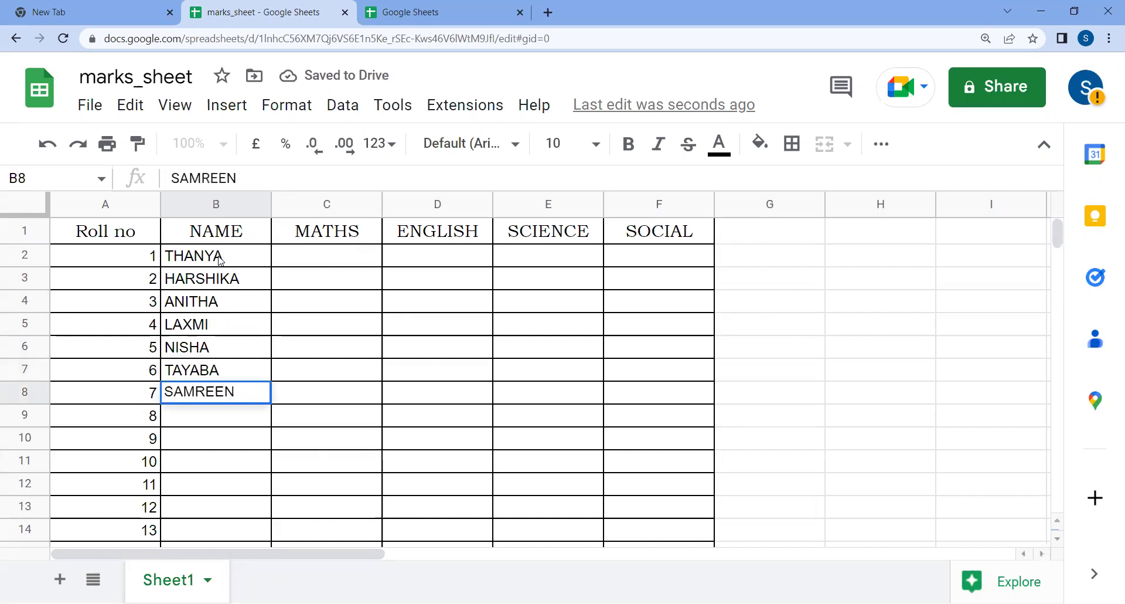
click(335, 389)
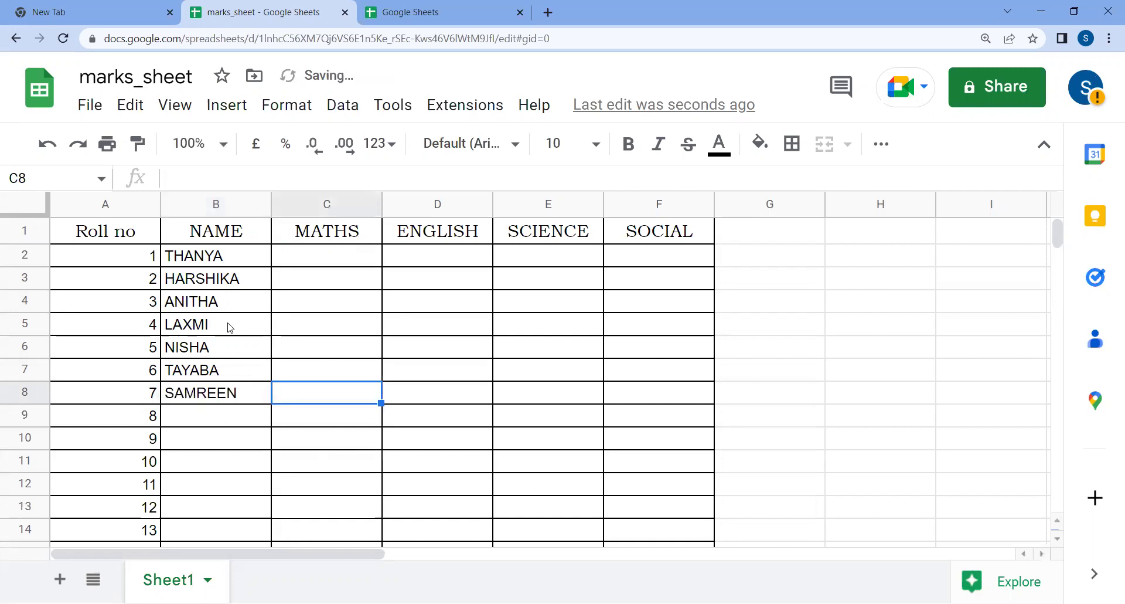
Enter the MATHS marks 60, 50 and 50 for roll numbers 1 to 3 in cells C2:C4
click(310, 261)
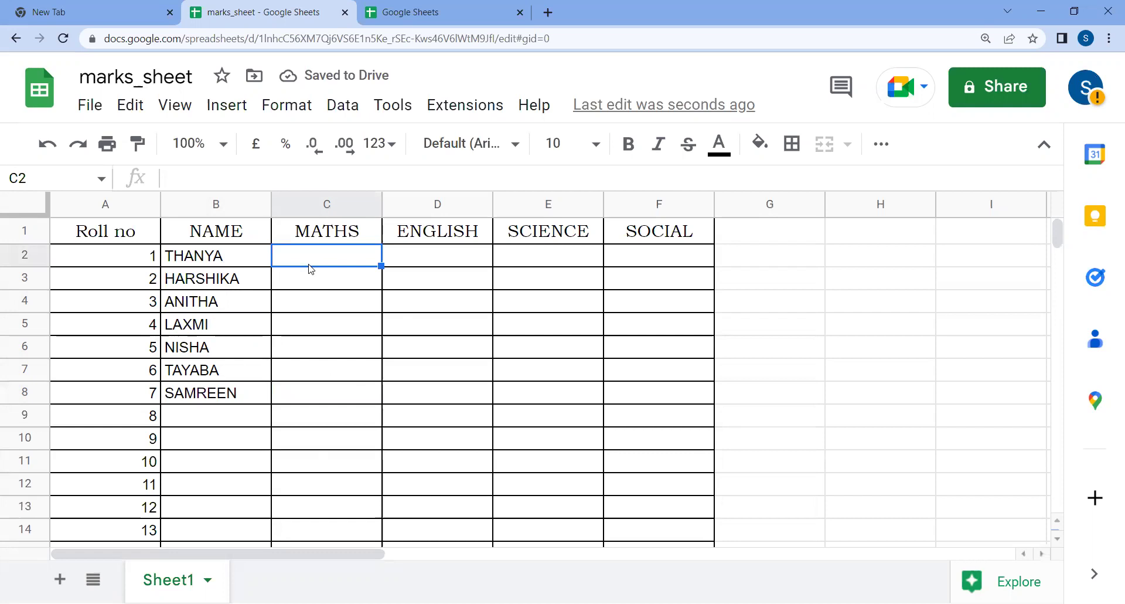
text(60)
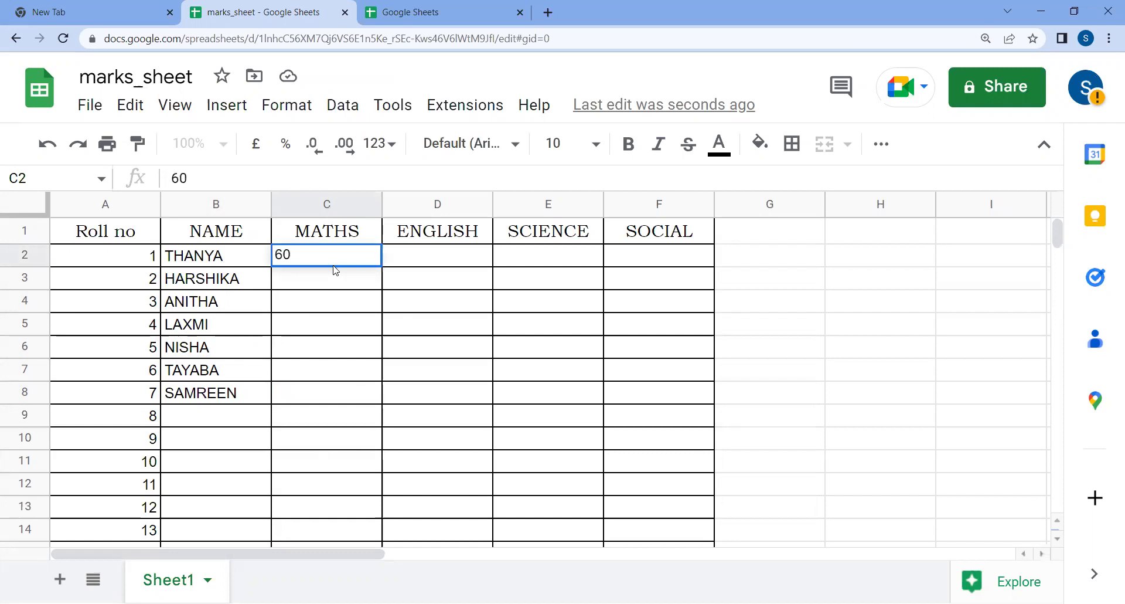
click(353, 285)
text(50)
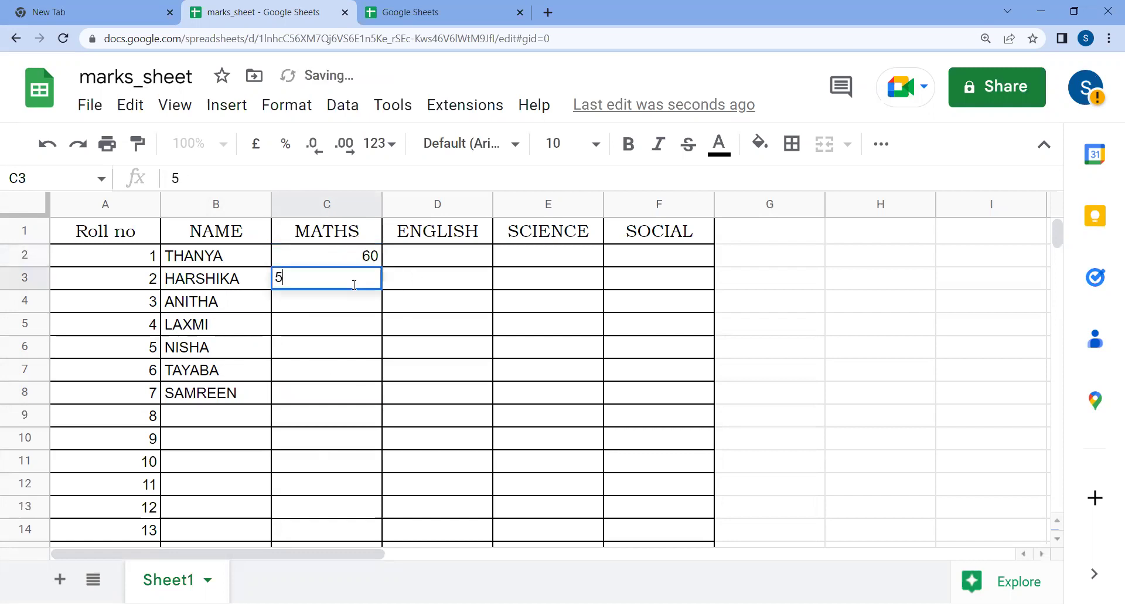
key(Return)
text(50)
key(Return)
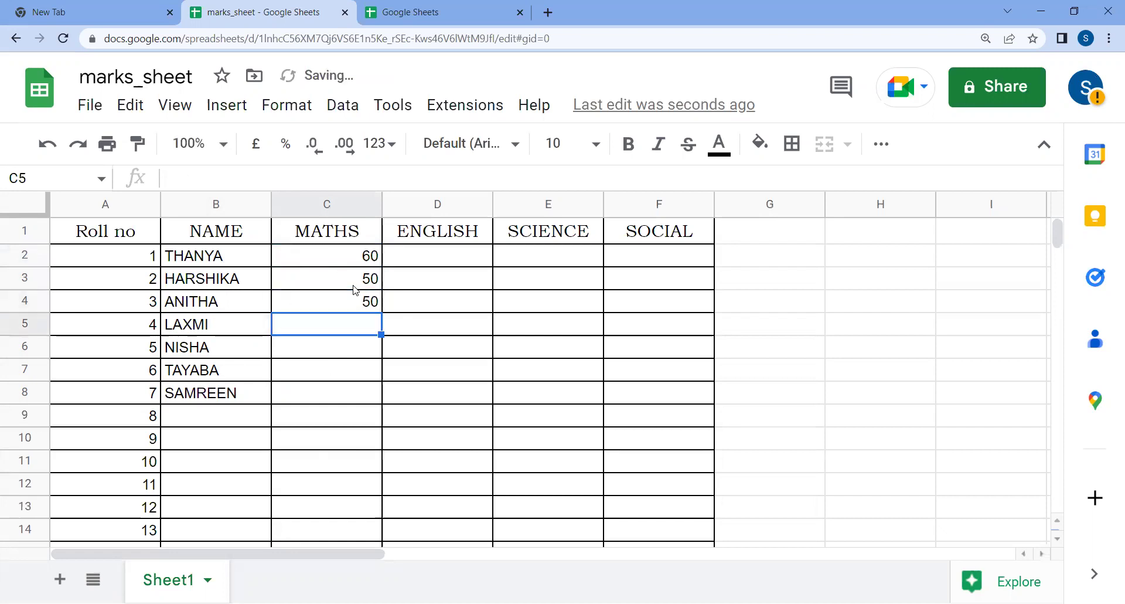
Enter the MATHS marks 60 in C5 and 50 in C6, and fill the 50 down to C8
text(60)
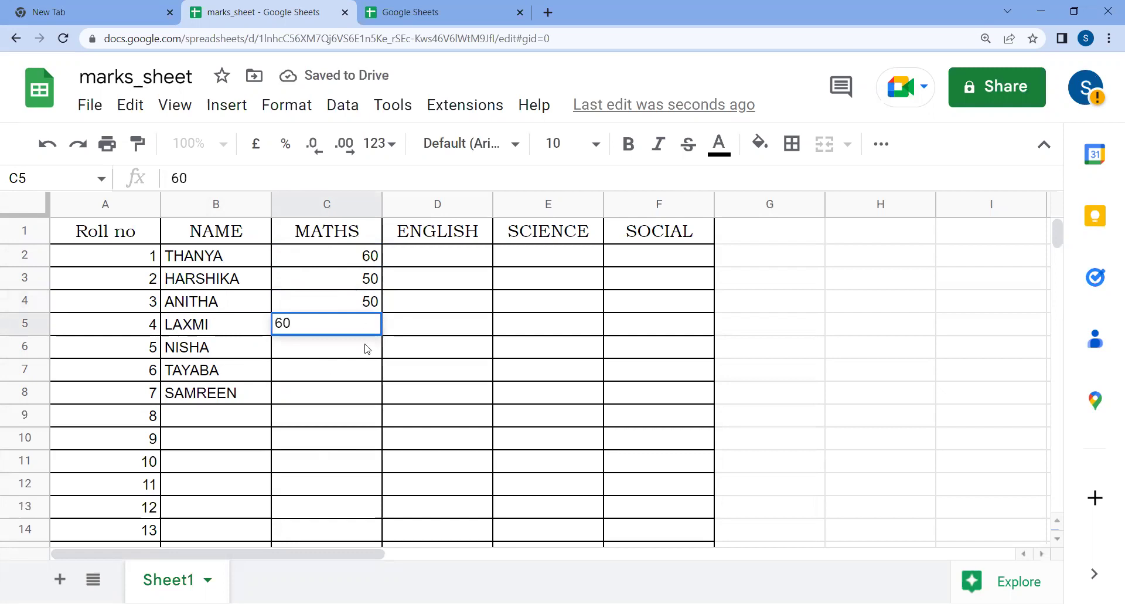
click(367, 350)
text(50)
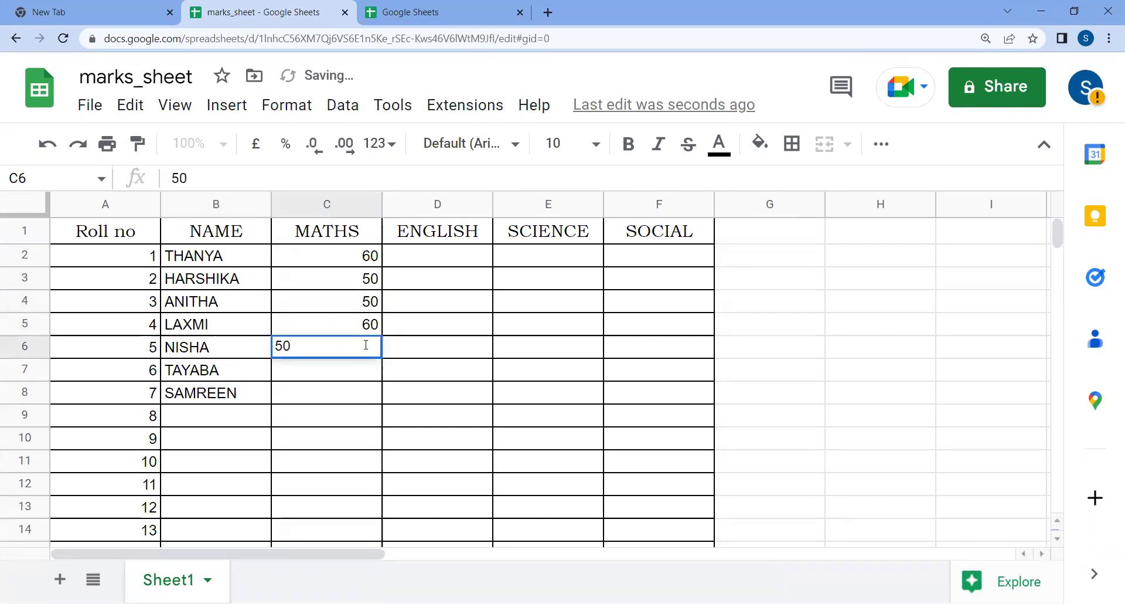
click(380, 395)
click(336, 352)
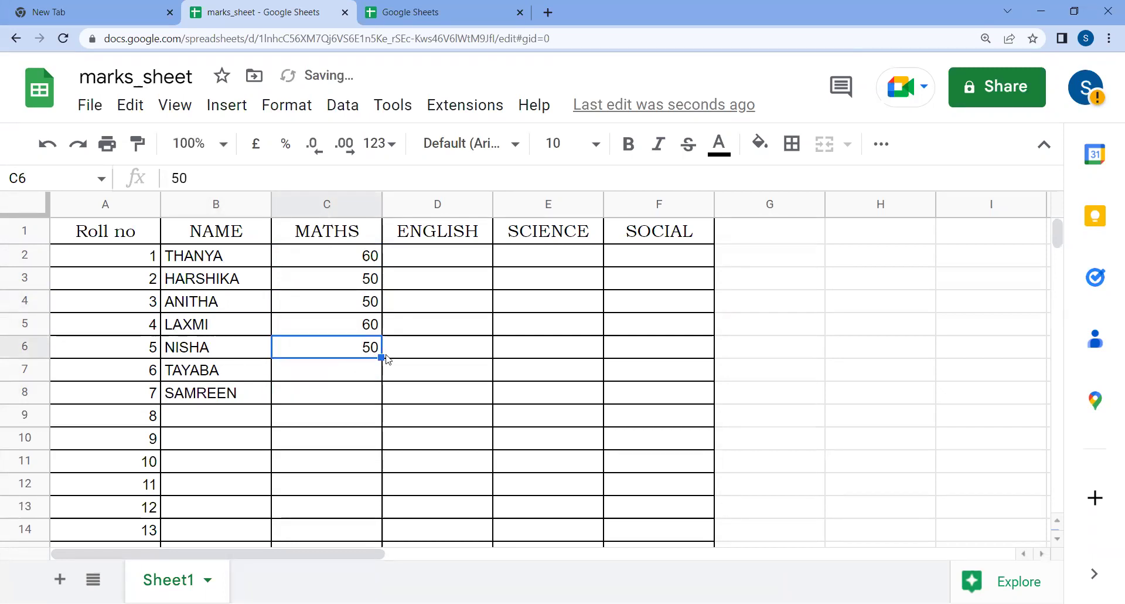
drag(382, 357, 375, 394)
Copy the MATHS marks in C2:C8 into the ENGLISH, SCIENCE and SOCIAL columns, starting at row 2
click(427, 276)
drag(374, 265, 369, 394)
key(ctrl+c)
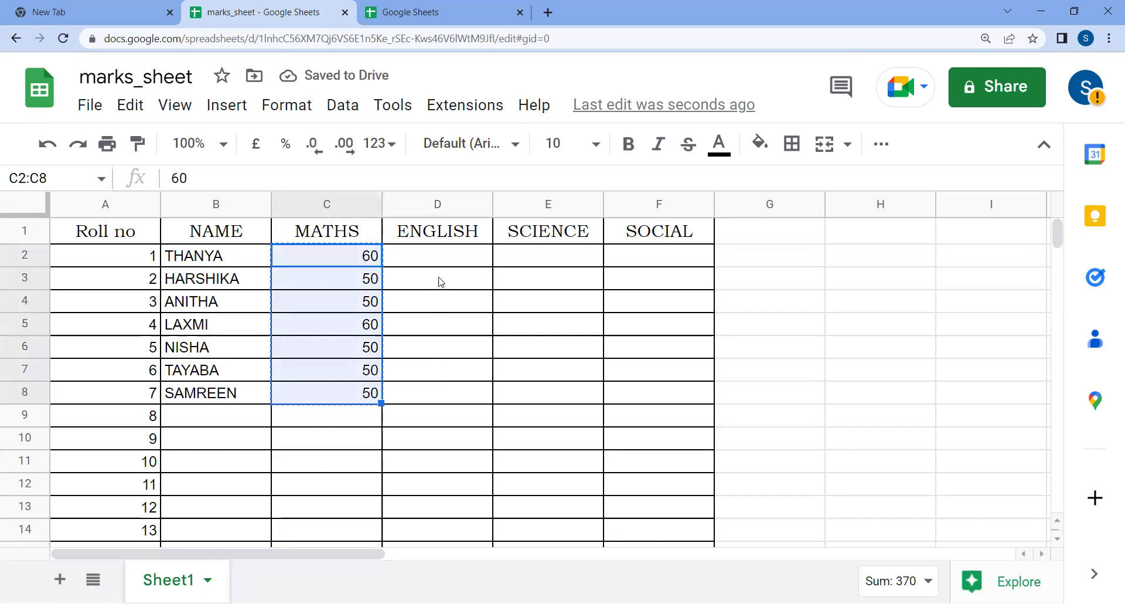
click(440, 259)
key(ctrl+v)
click(544, 261)
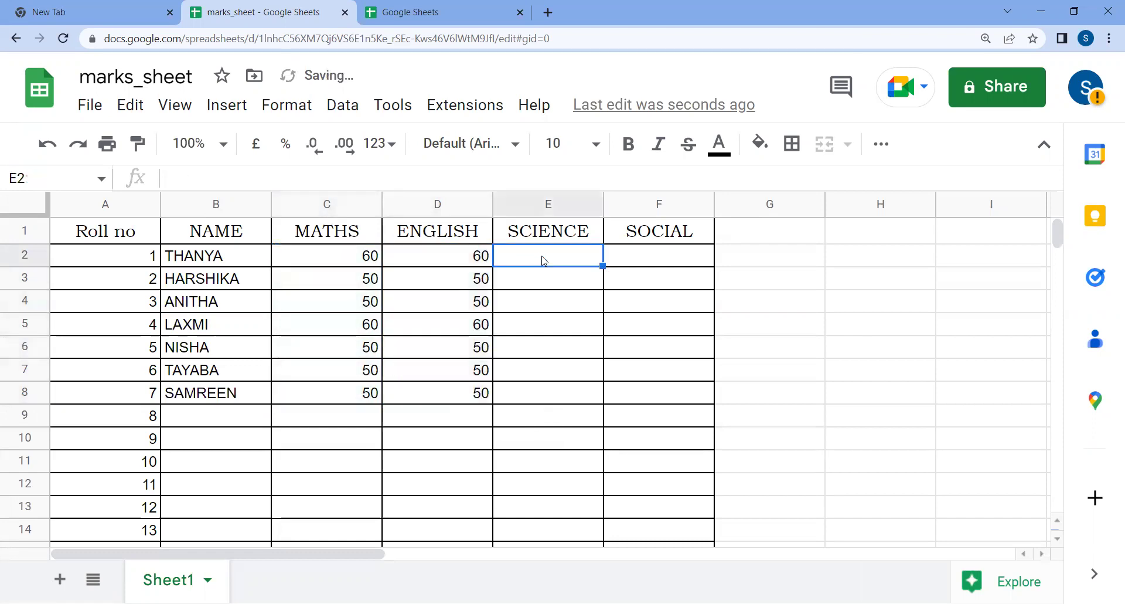
key(ctrl+v)
click(631, 262)
key(ctrl+v)
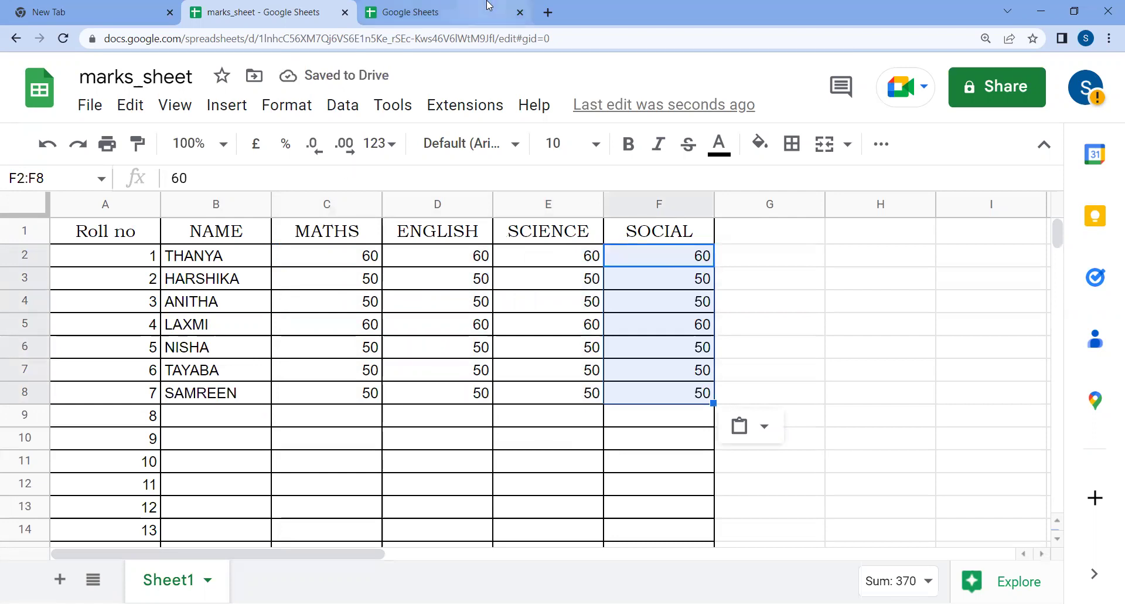
Add the header TOTAL in G1 and apply all borders to G1:G14
click(751, 238)
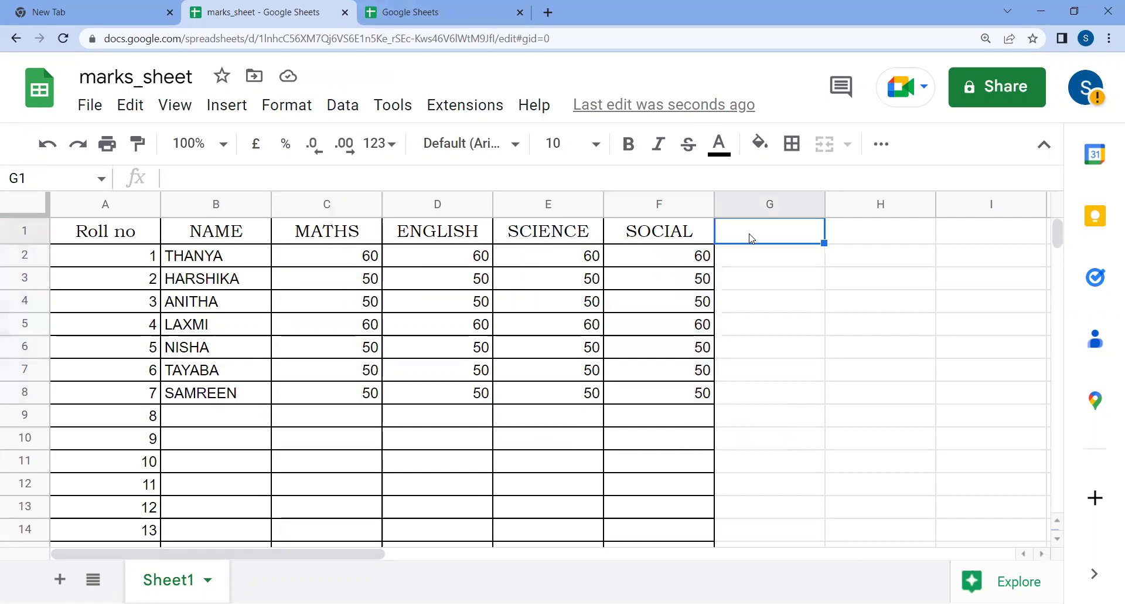
text(TOTAL)
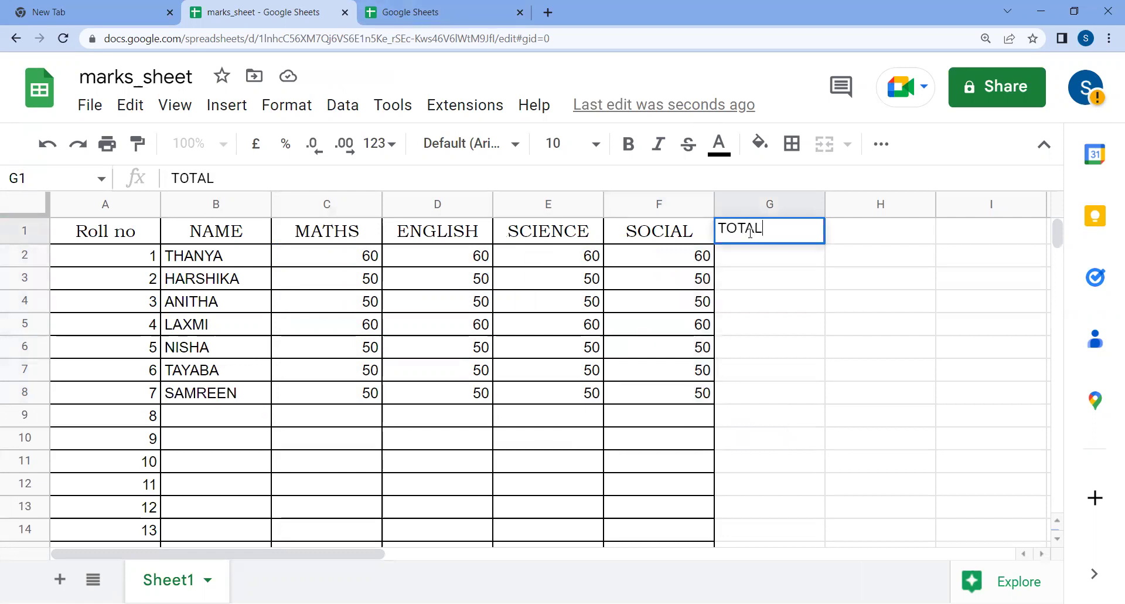
click(781, 290)
drag(778, 235, 784, 533)
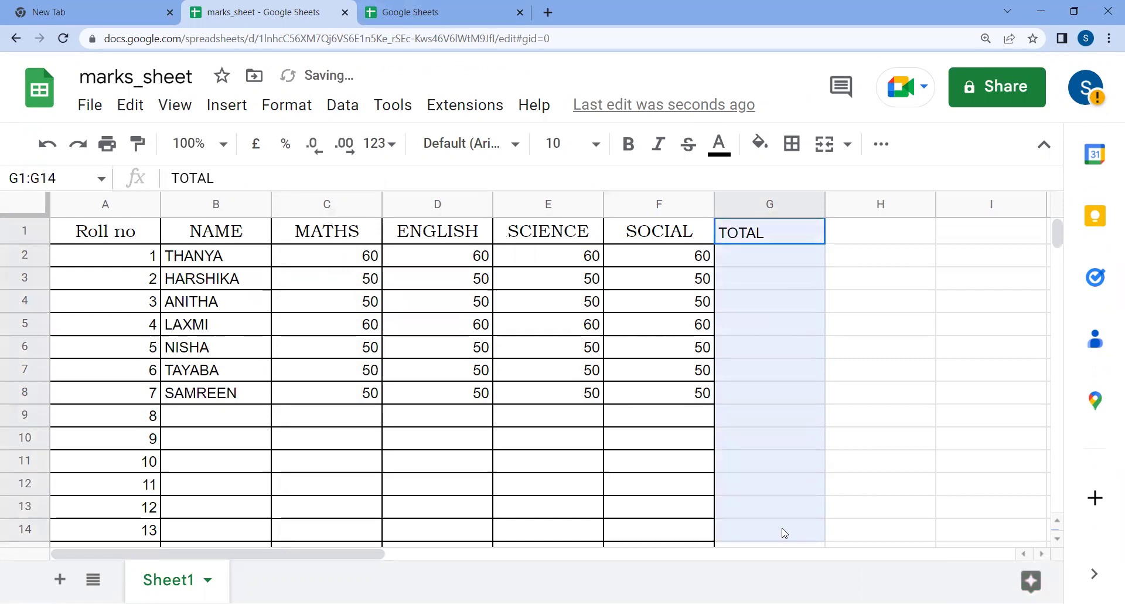
click(792, 144)
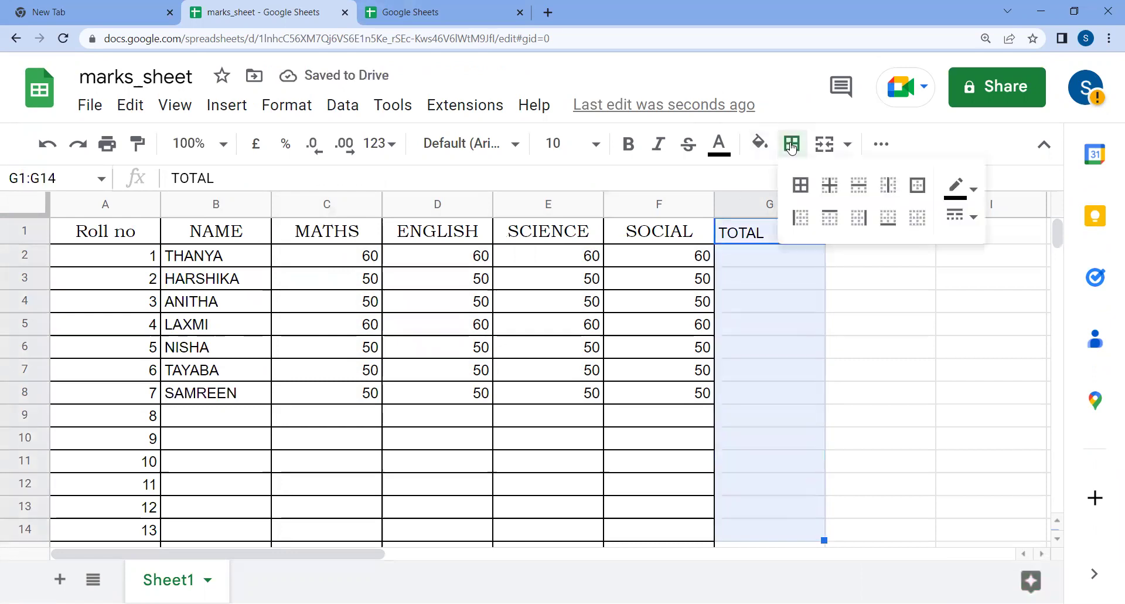
click(798, 194)
click(859, 327)
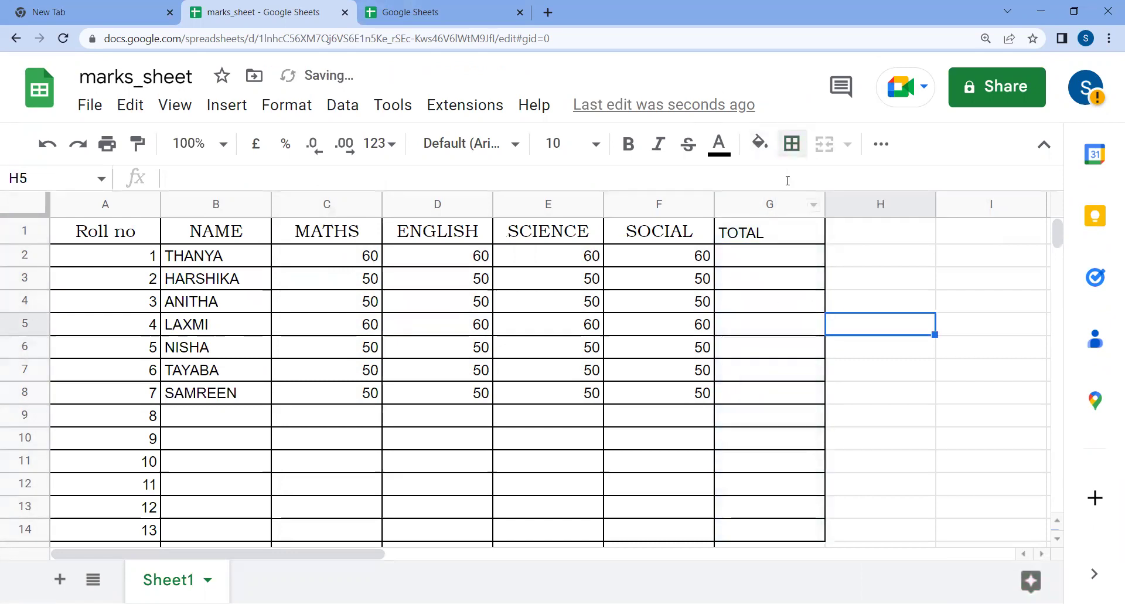
Total the four subject marks of roll number 1 in G2 with a SUM formula over C2:F2
click(746, 263)
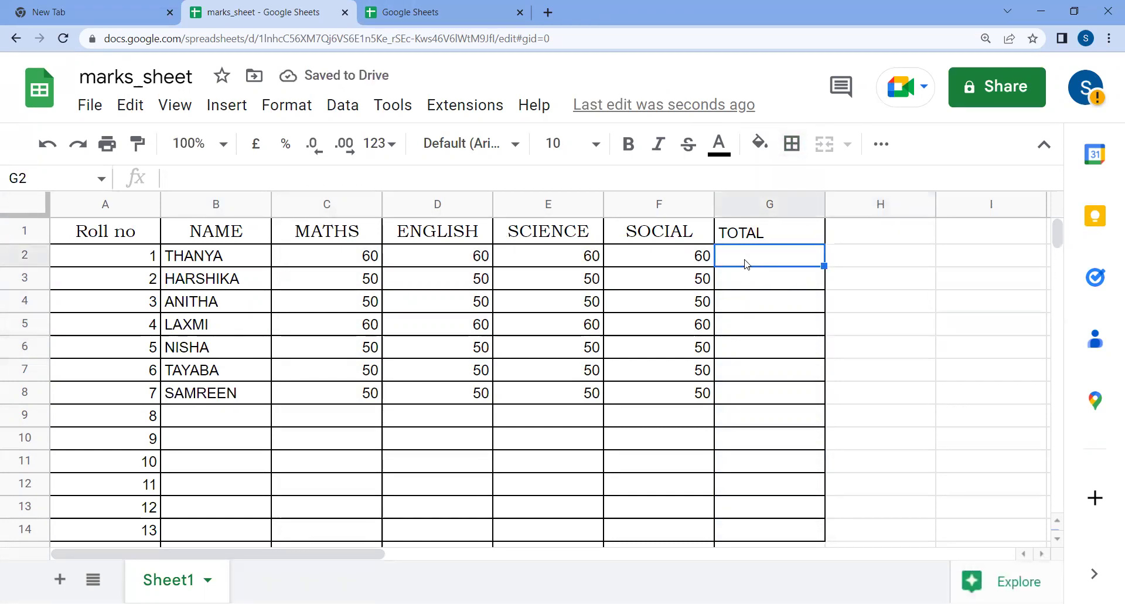
text(=SUM)
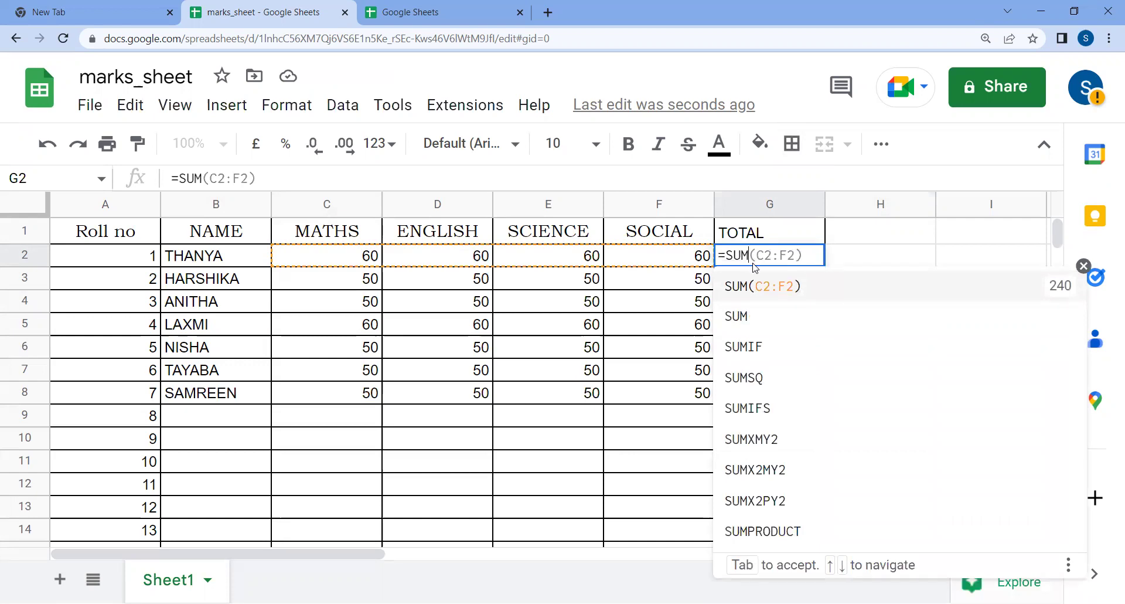
text(()
drag(350, 260, 670, 260)
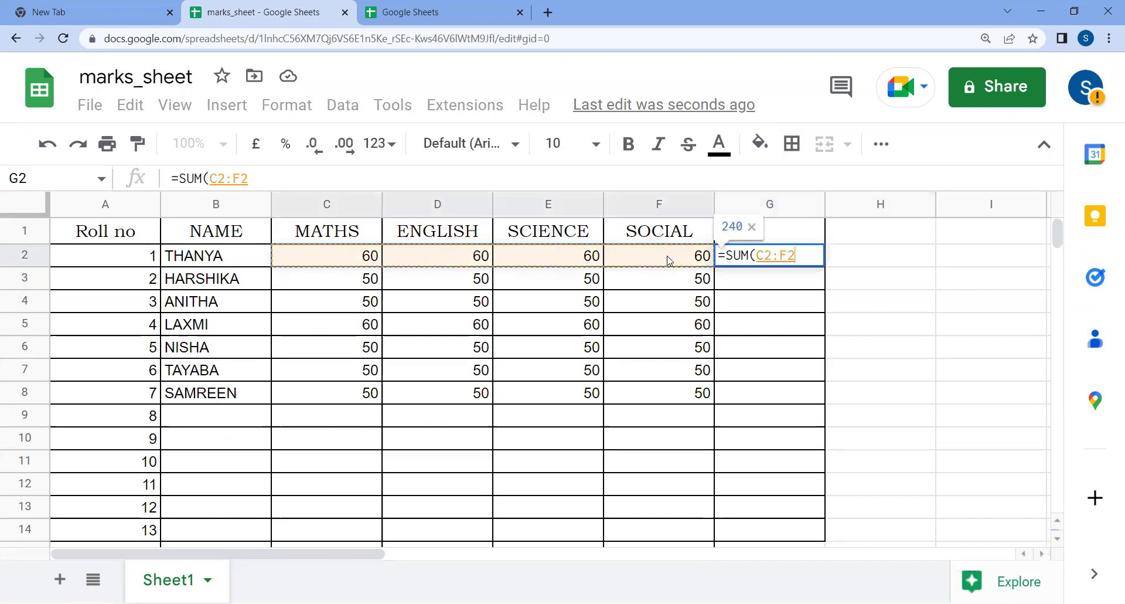
key(Return)
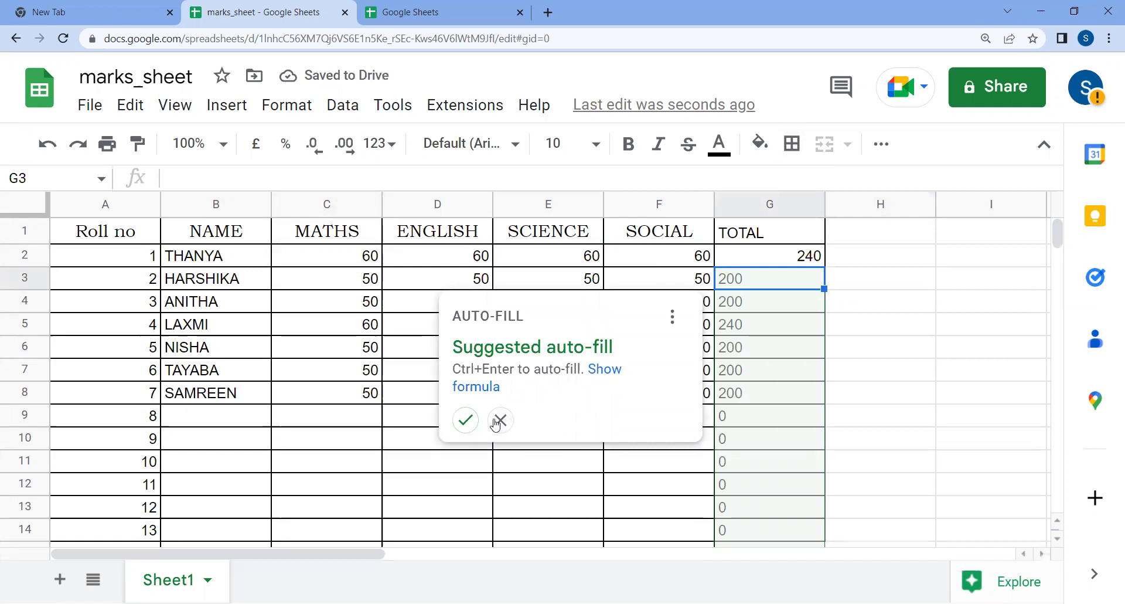
Accept the suggested auto-fill for the TOTAL column, and clear the totals from G9:G14 and G2:G8
key(ctrl+Return)
scroll(520, 465, down, 2)
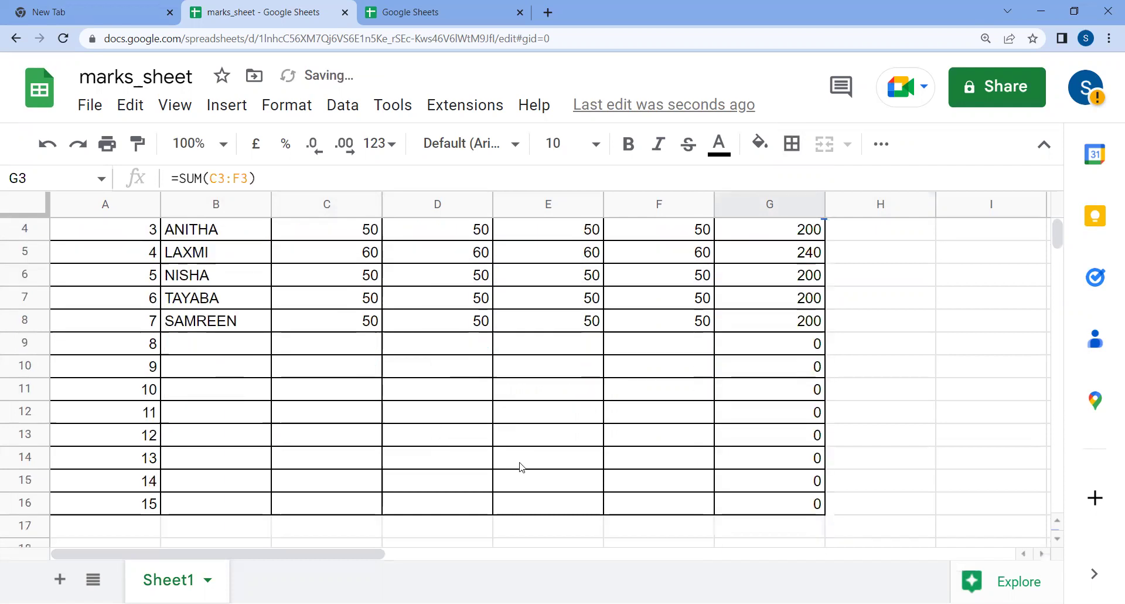
scroll(726, 428, up, 2)
drag(798, 417, 807, 535)
key(Delete)
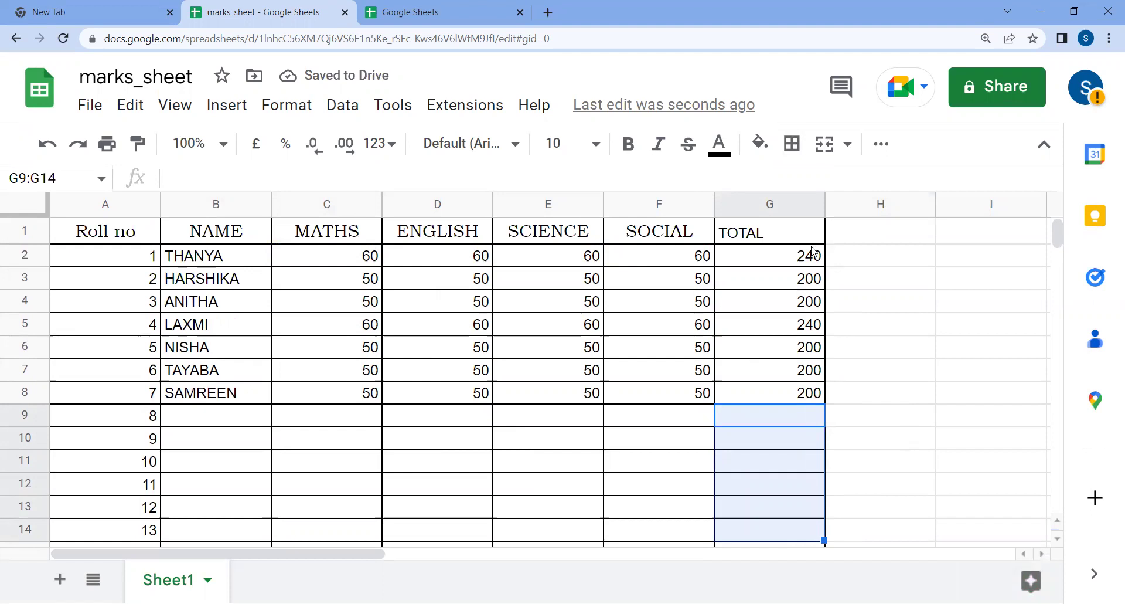
drag(811, 258, 786, 409)
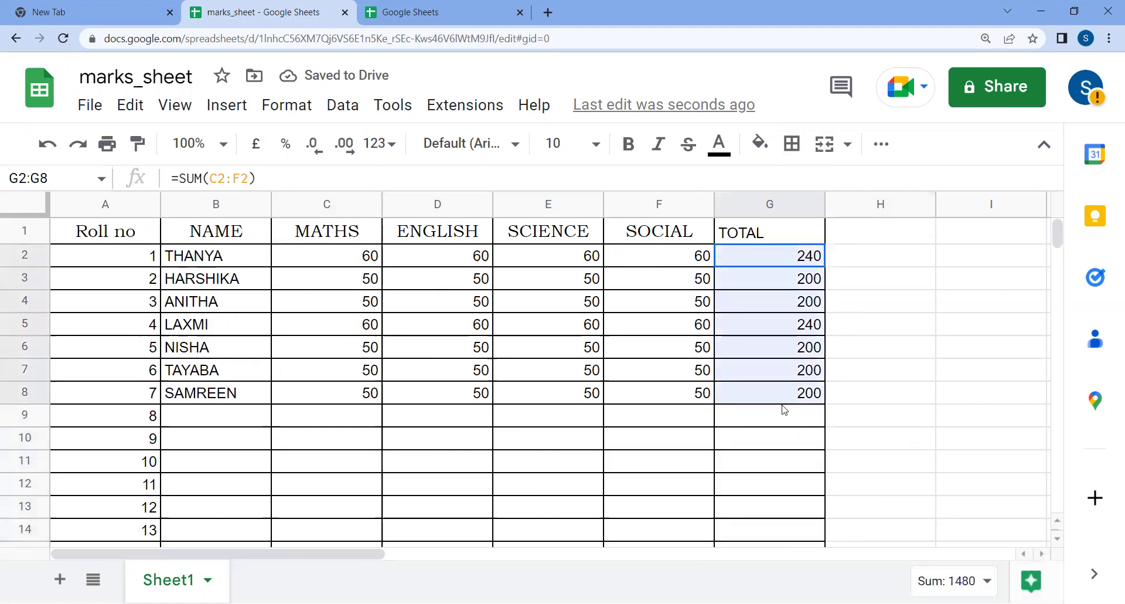
key(Delete)
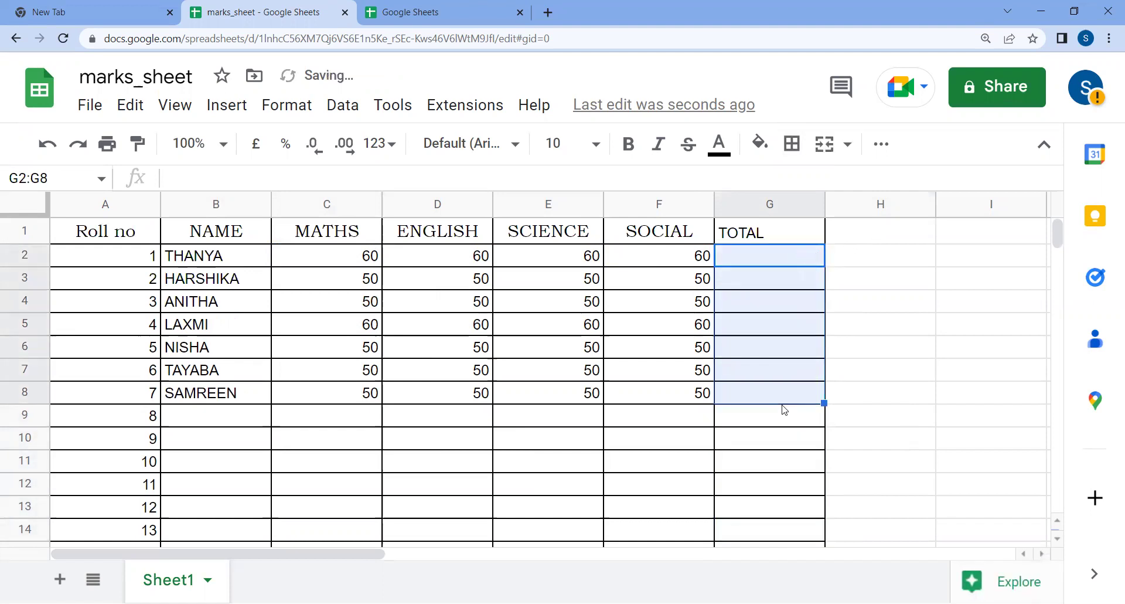
Enter the formula =SUM(C2:F2) in G2
click(764, 259)
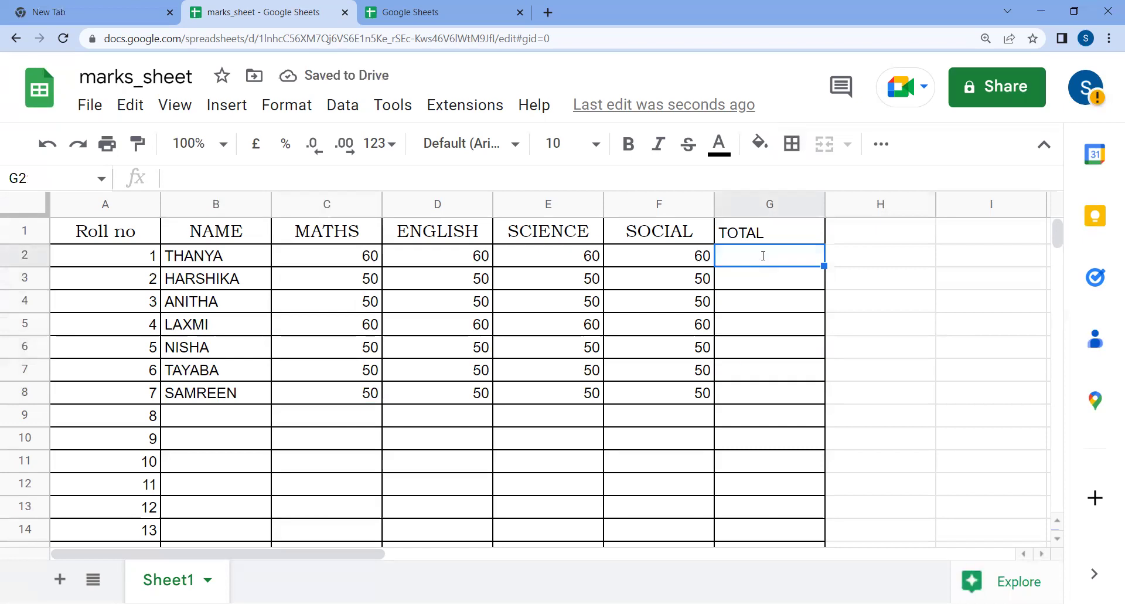
text(=SUM)
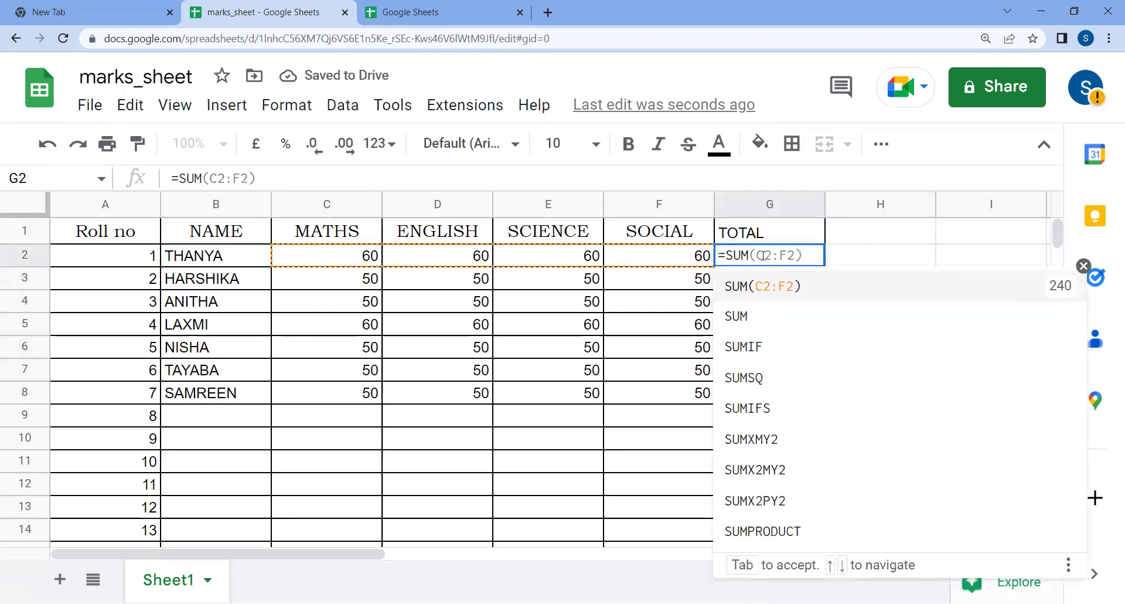
text(()
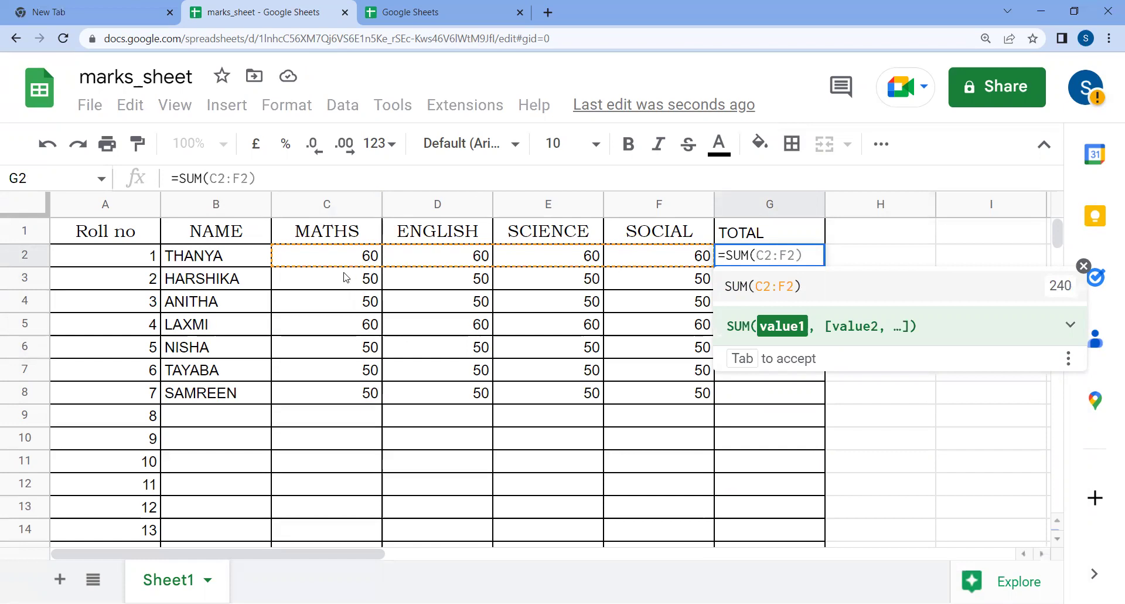
text(C2)
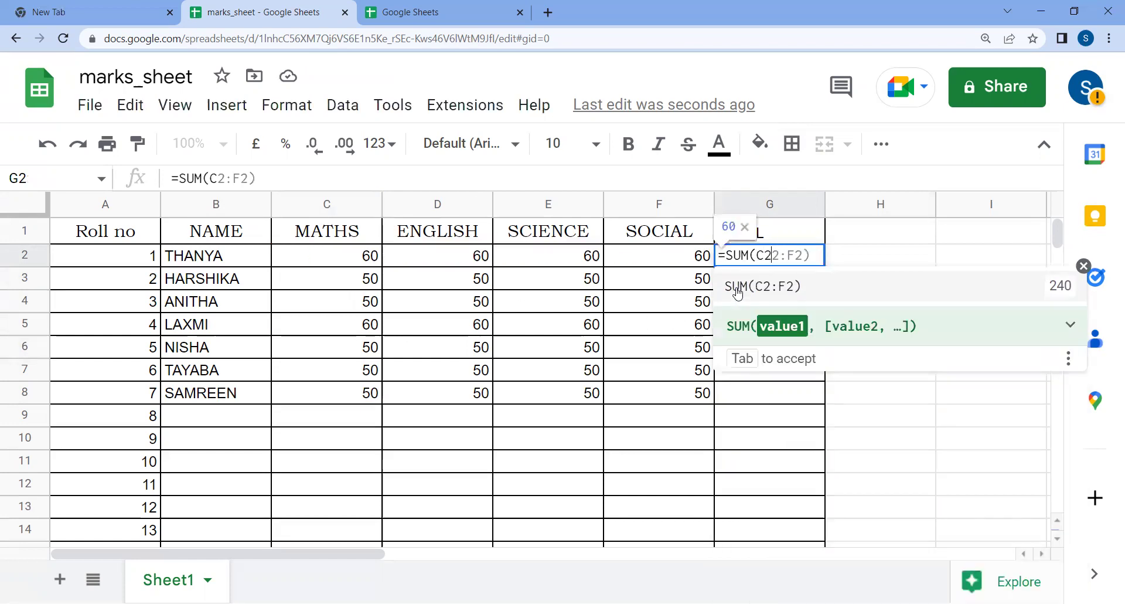
text(:)
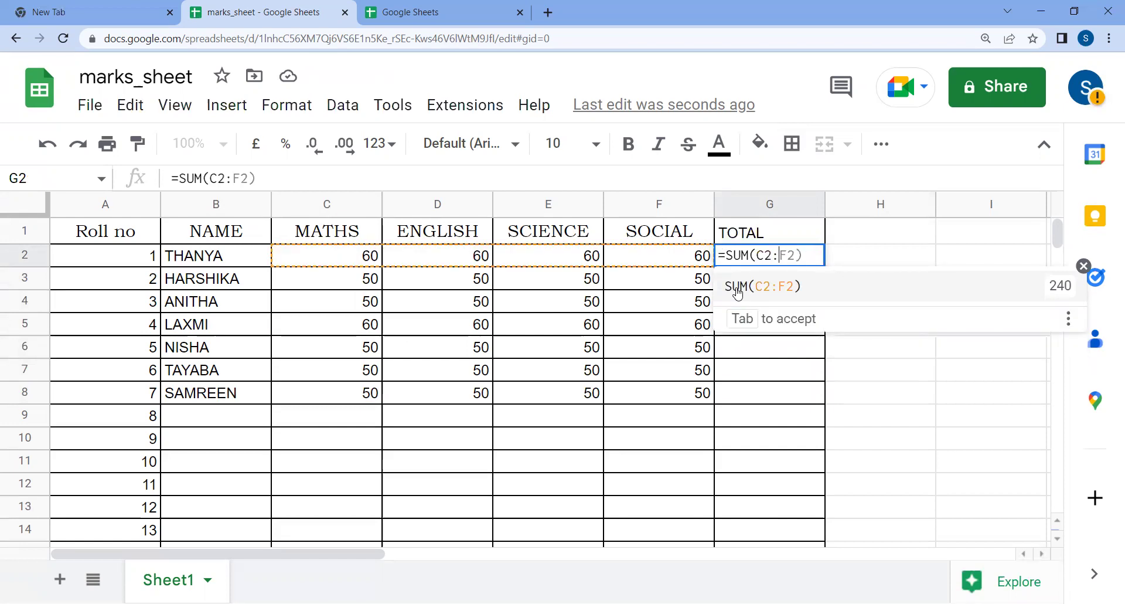
text(F2)
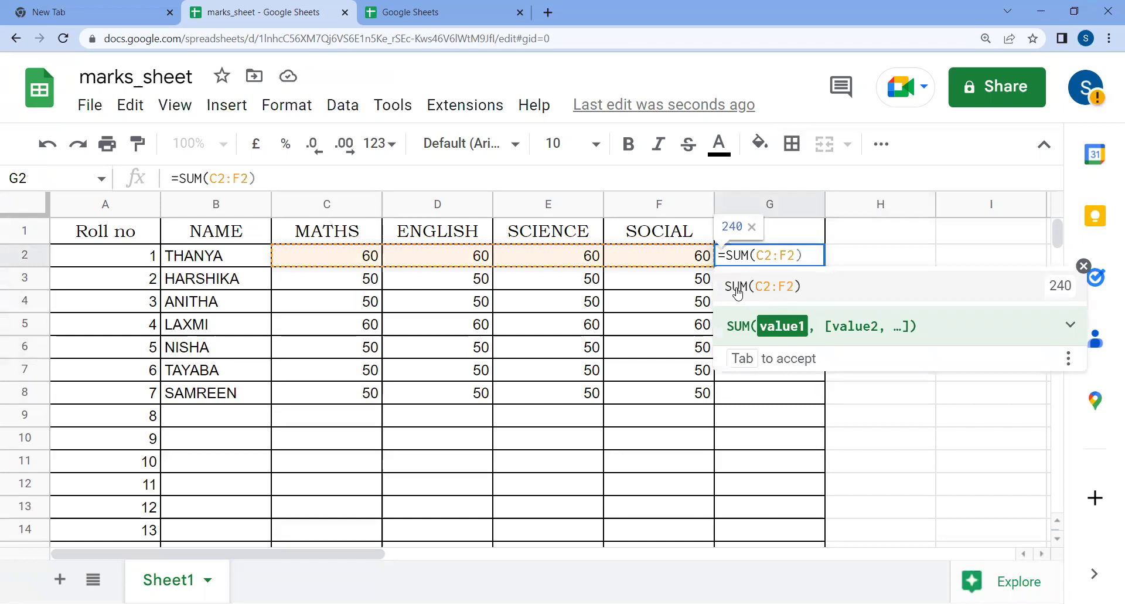
click(738, 287)
key(Return)
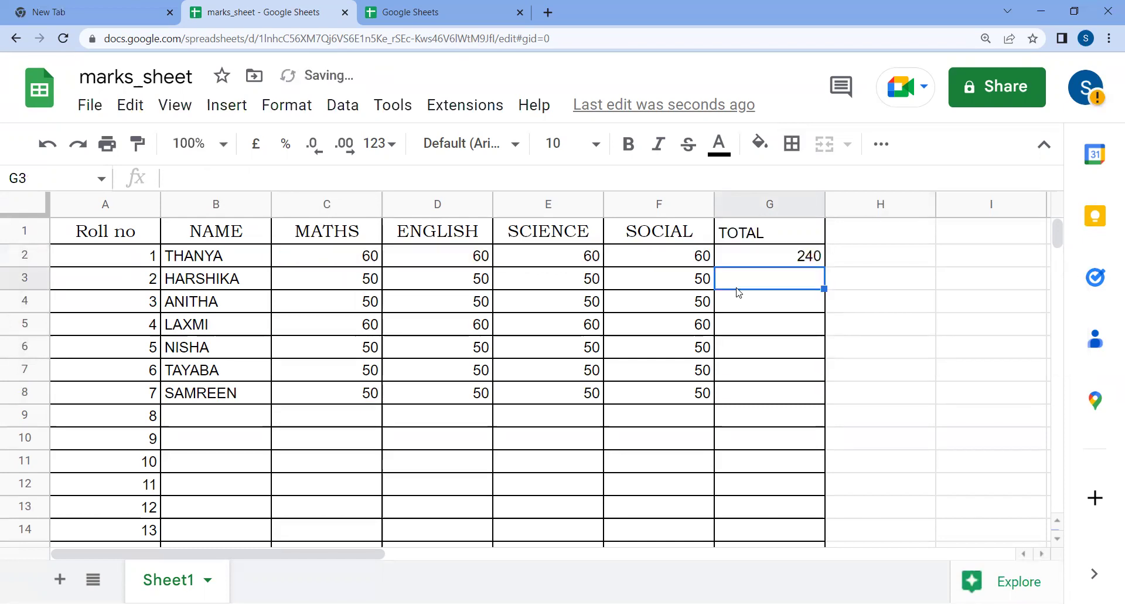
Fill the total formula from G2 down to G8
click(775, 261)
drag(823, 266, 812, 395)
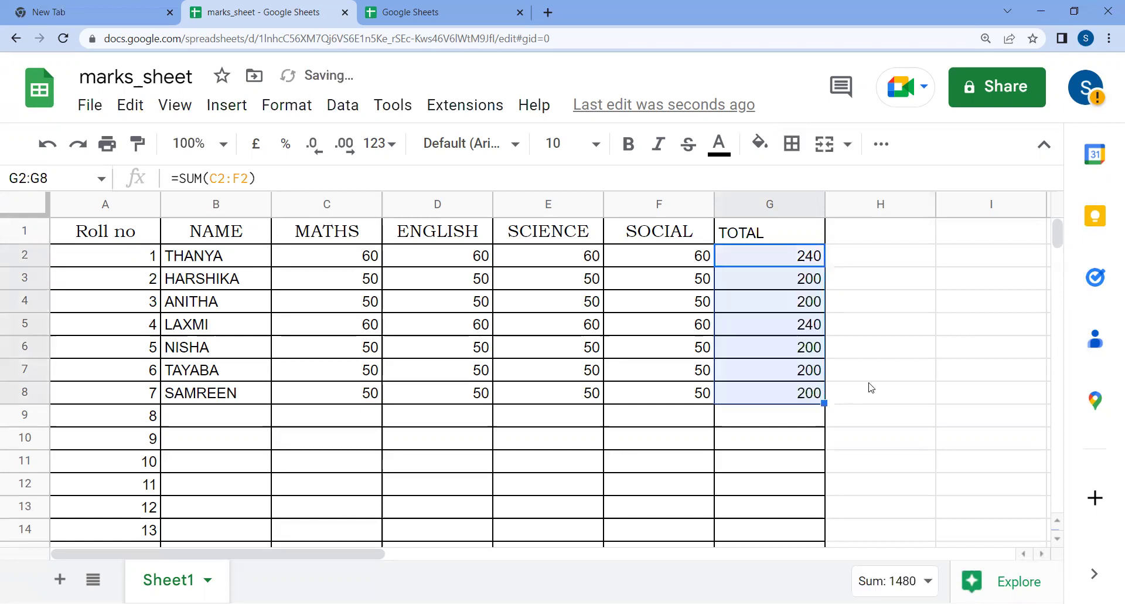
click(867, 374)
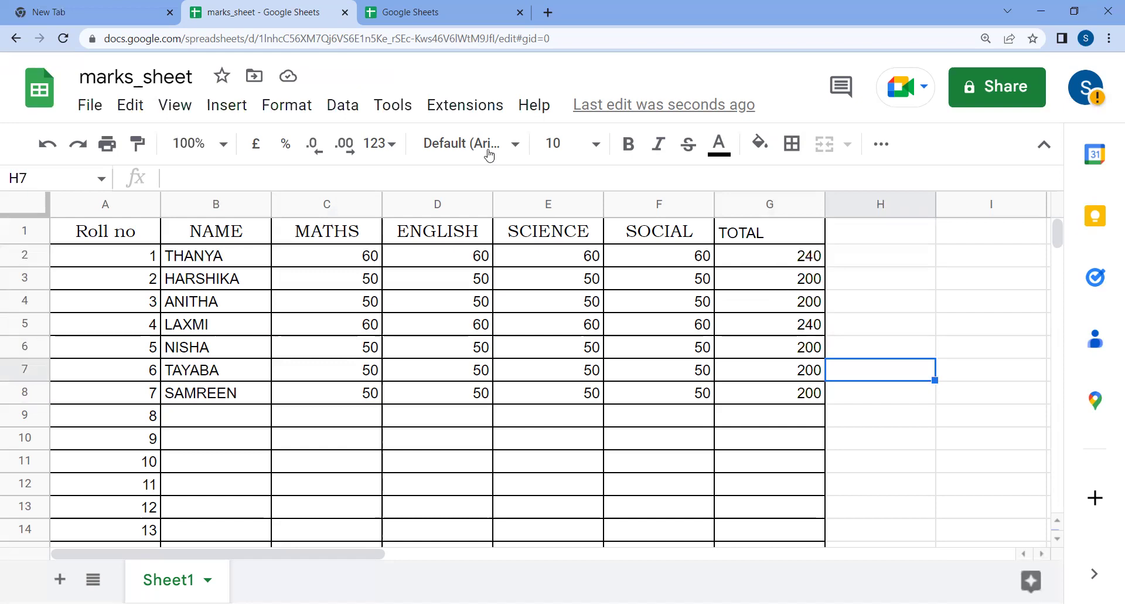
Make the student name in B6 bold and fill that student's row, A6:G6, with yellow
click(215, 349)
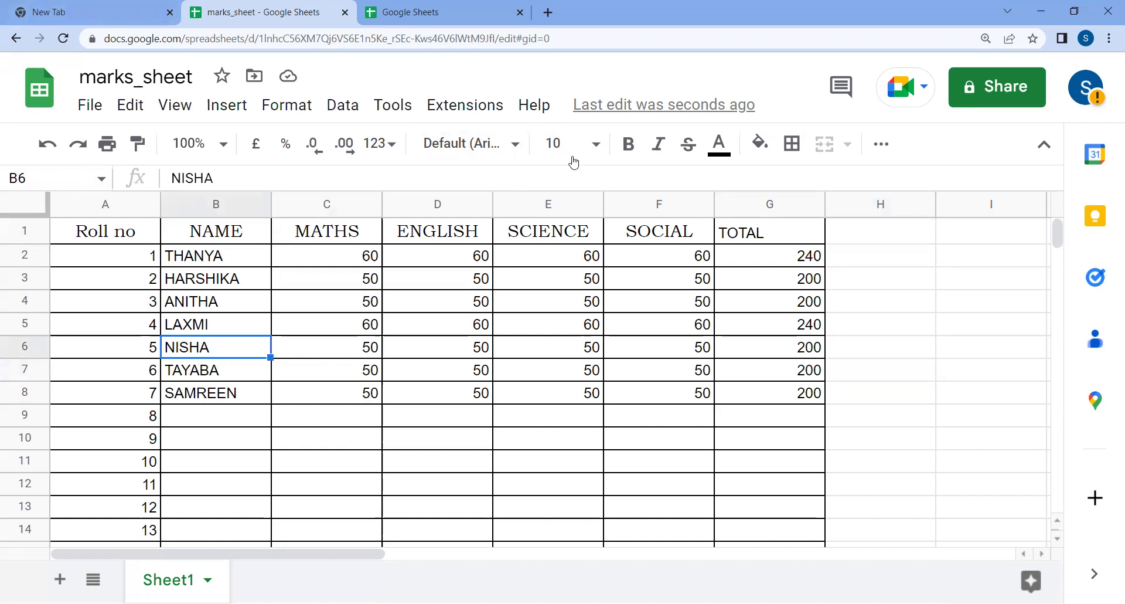
click(629, 146)
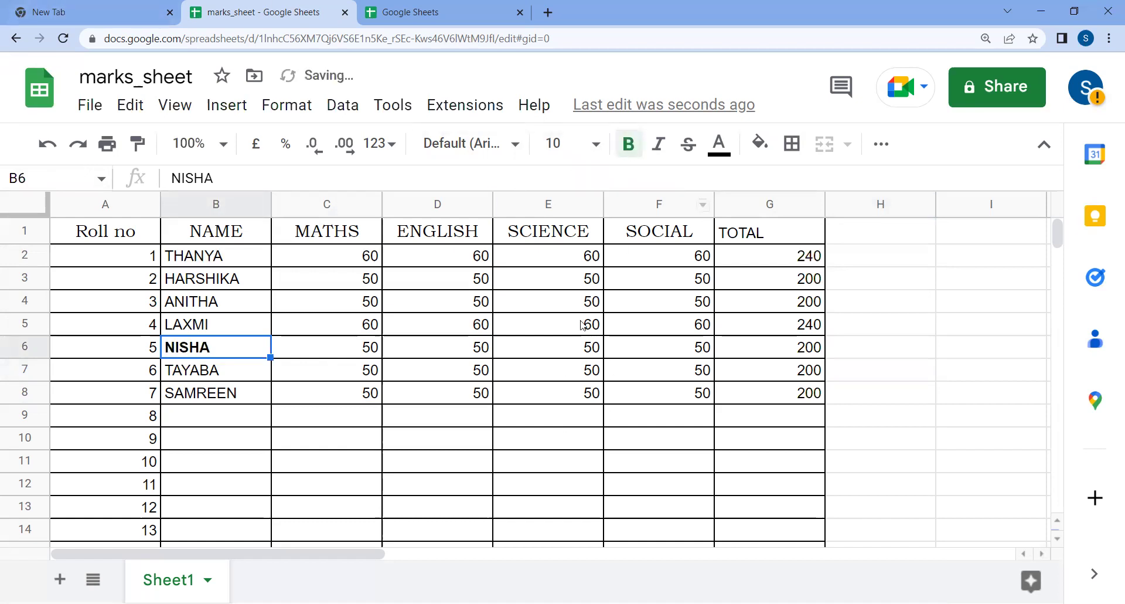
click(747, 151)
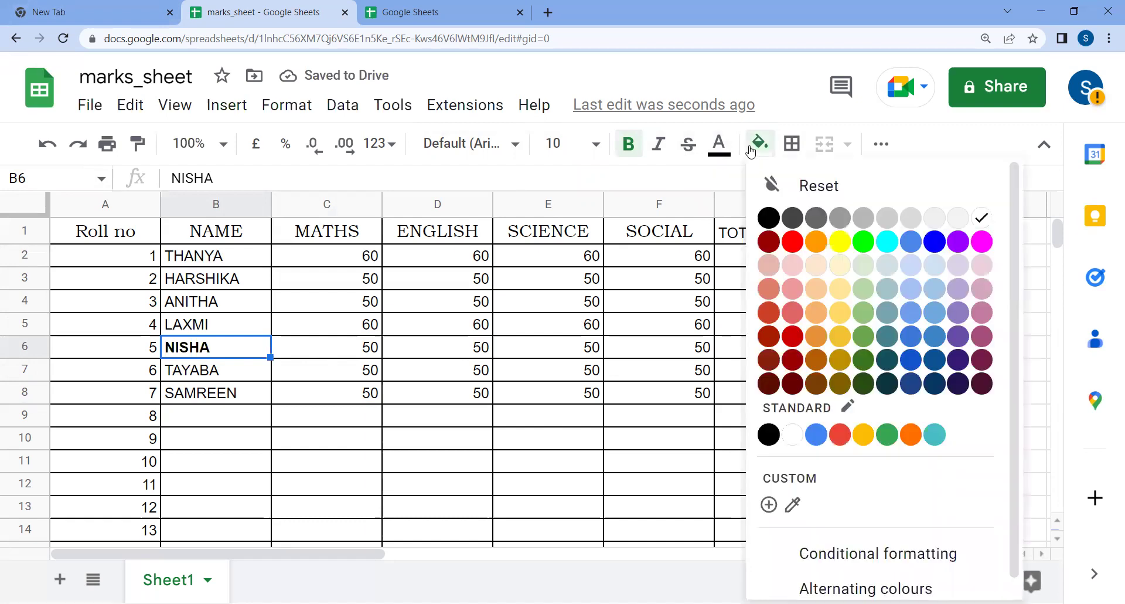
click(29, 350)
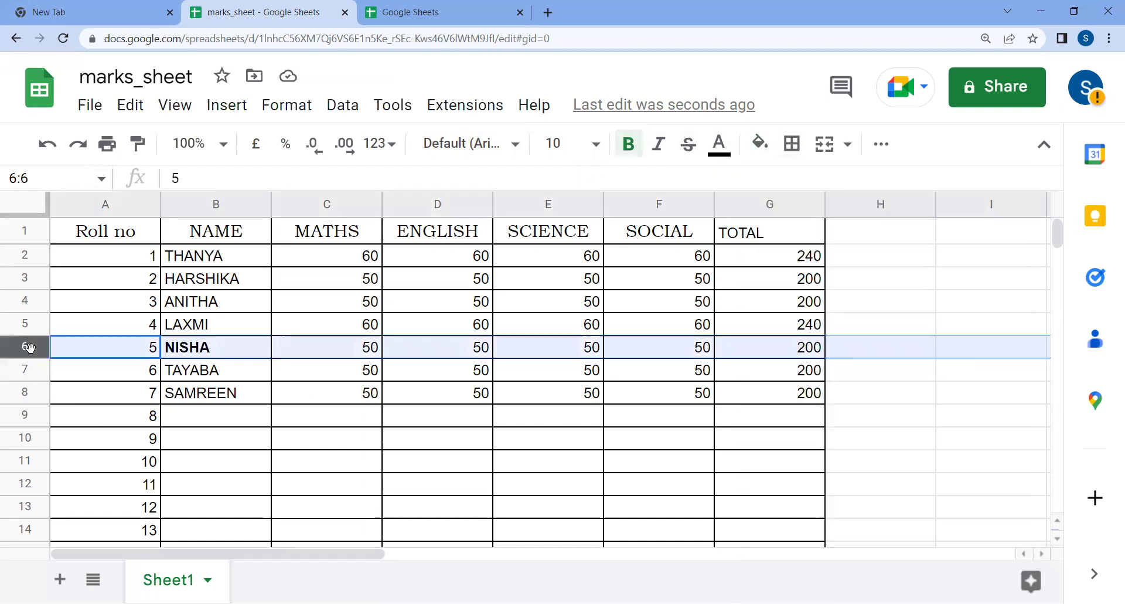
click(474, 417)
drag(135, 346, 794, 343)
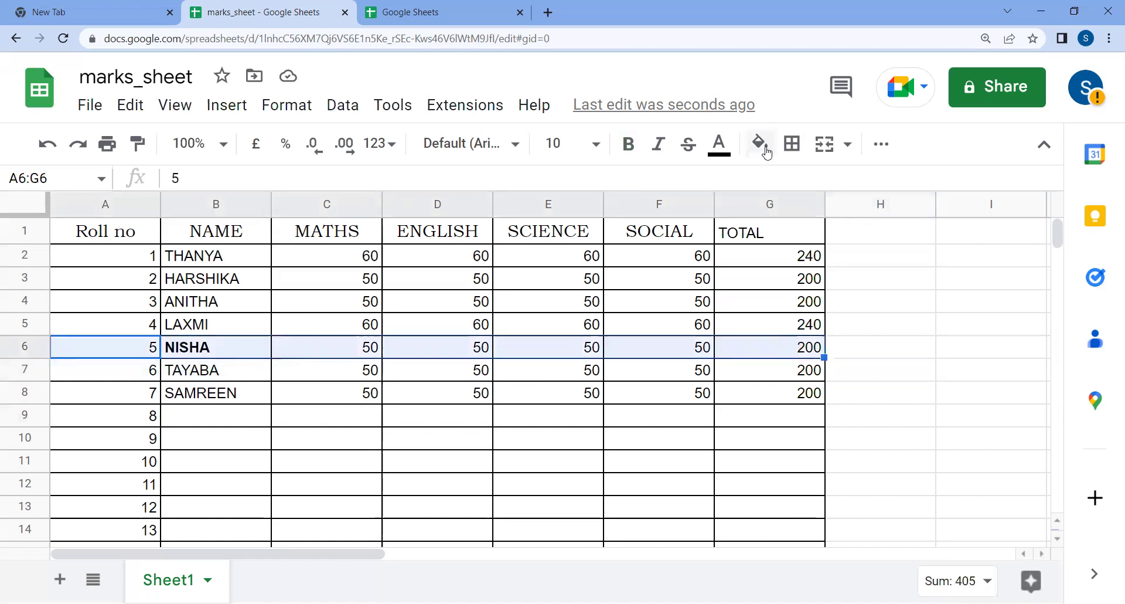
click(766, 148)
click(842, 245)
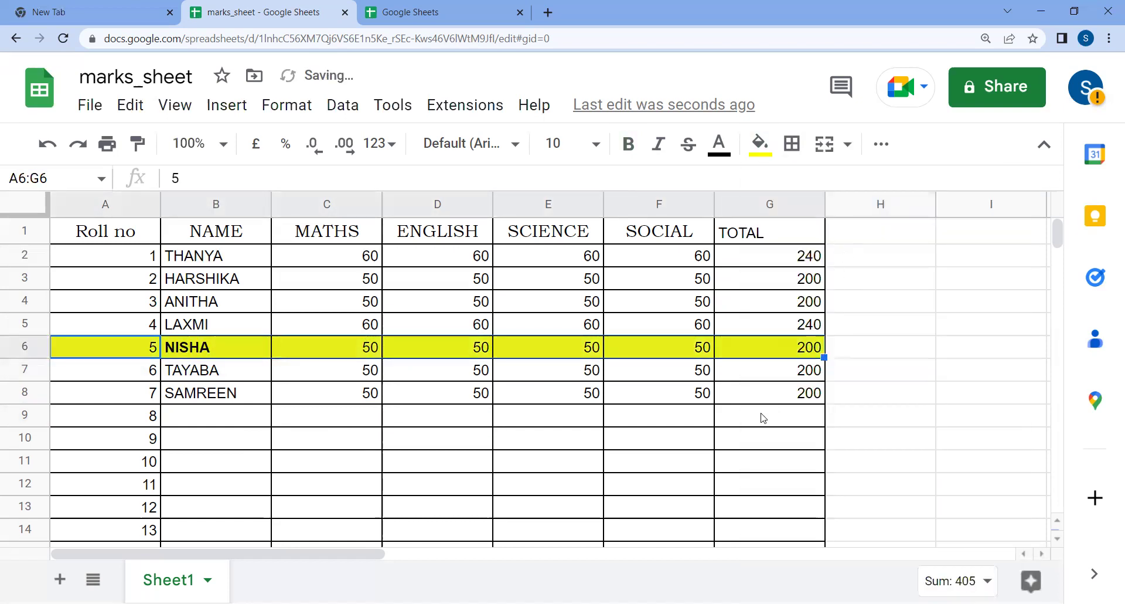
click(737, 437)
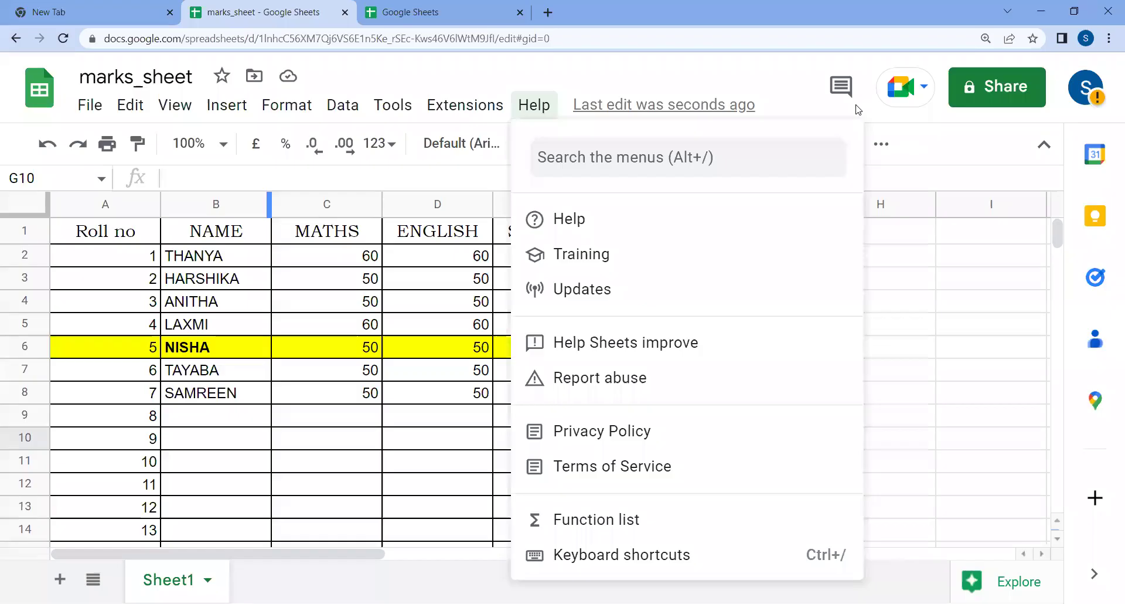
Try sorting the whole sheet by the NAME column from A to Z, and undo the sort
click(232, 205)
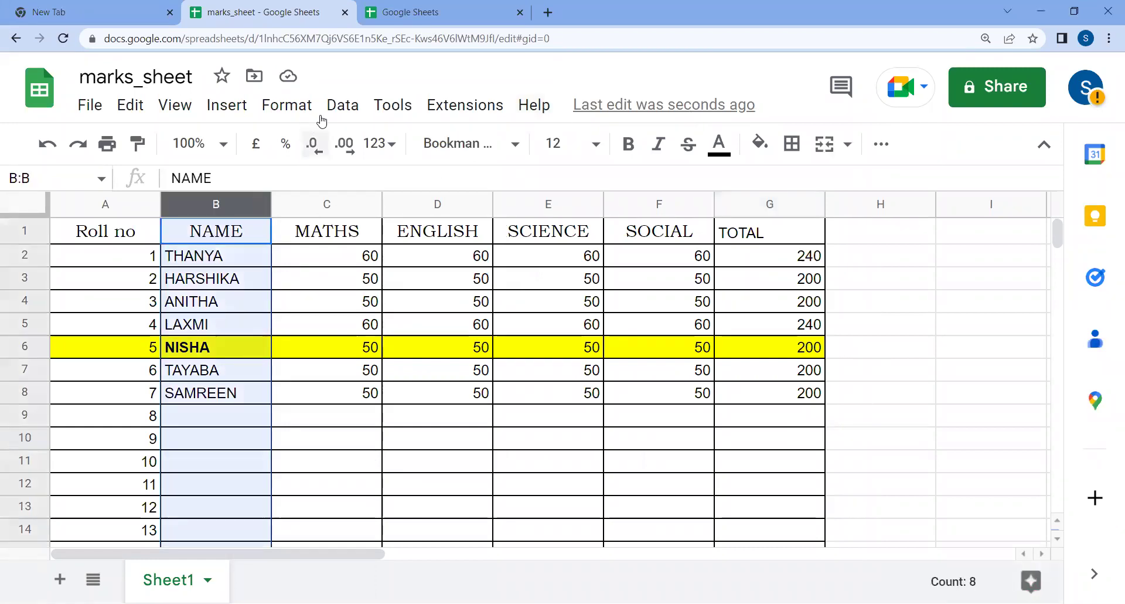
click(335, 108)
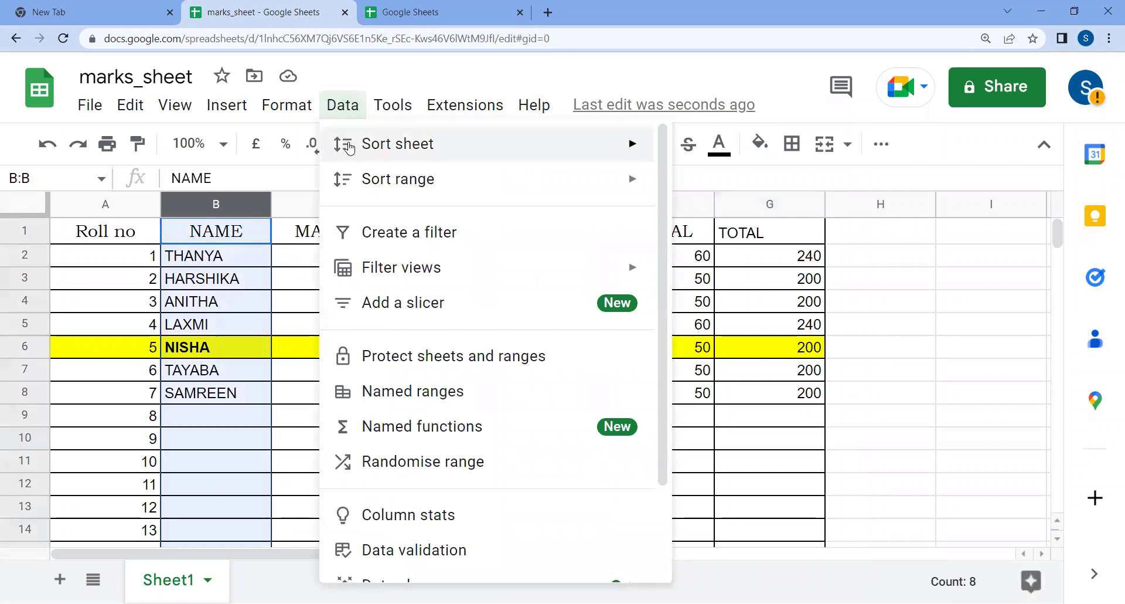
mouse_move(349, 147)
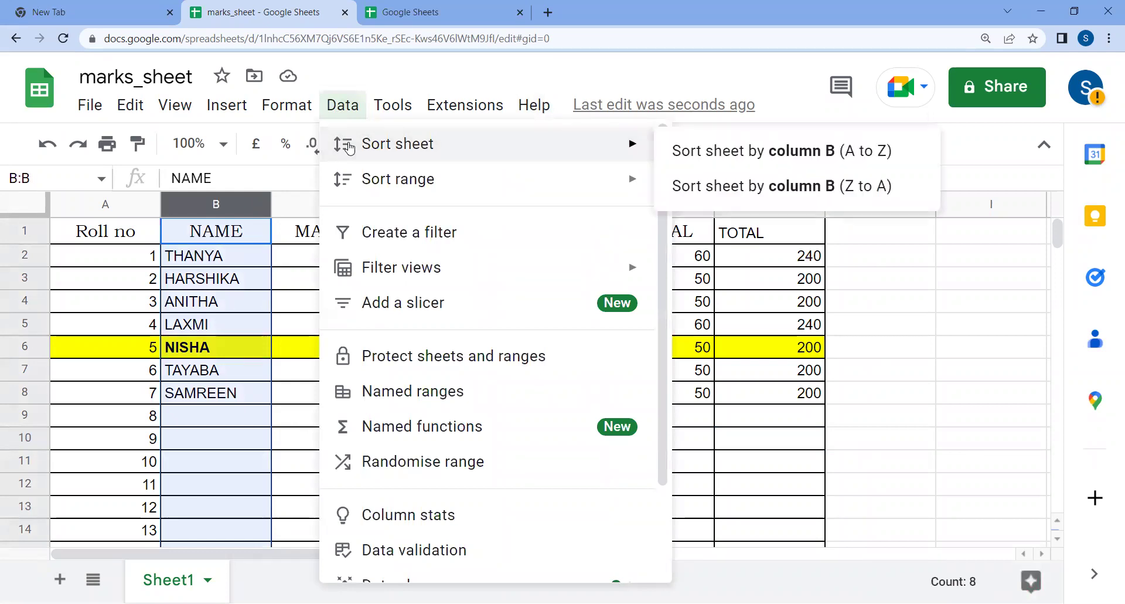
click(753, 161)
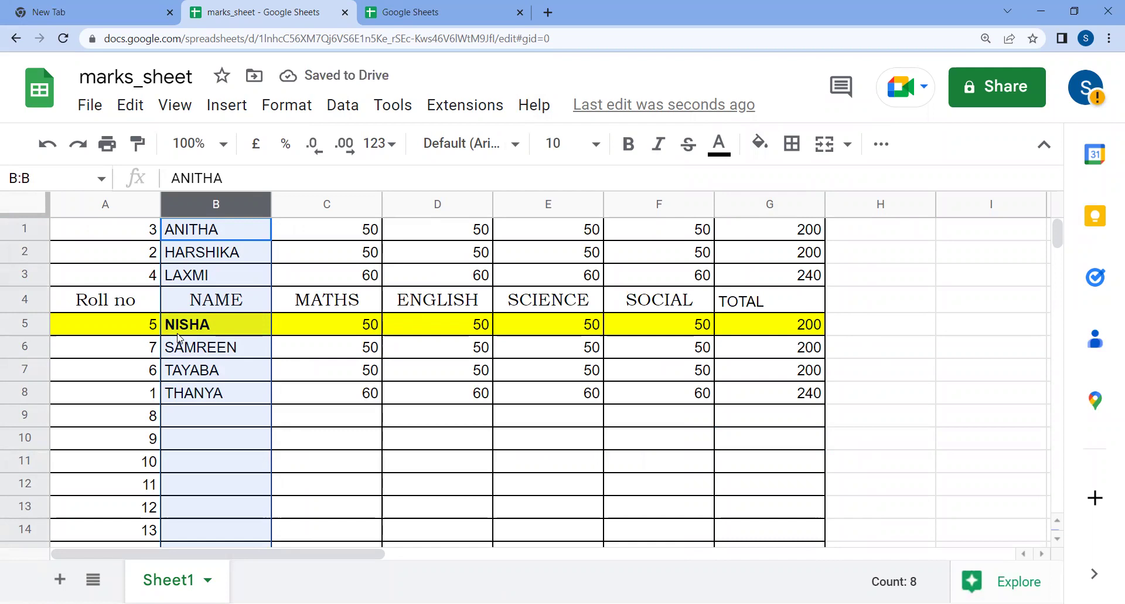
key(ctrl+z)
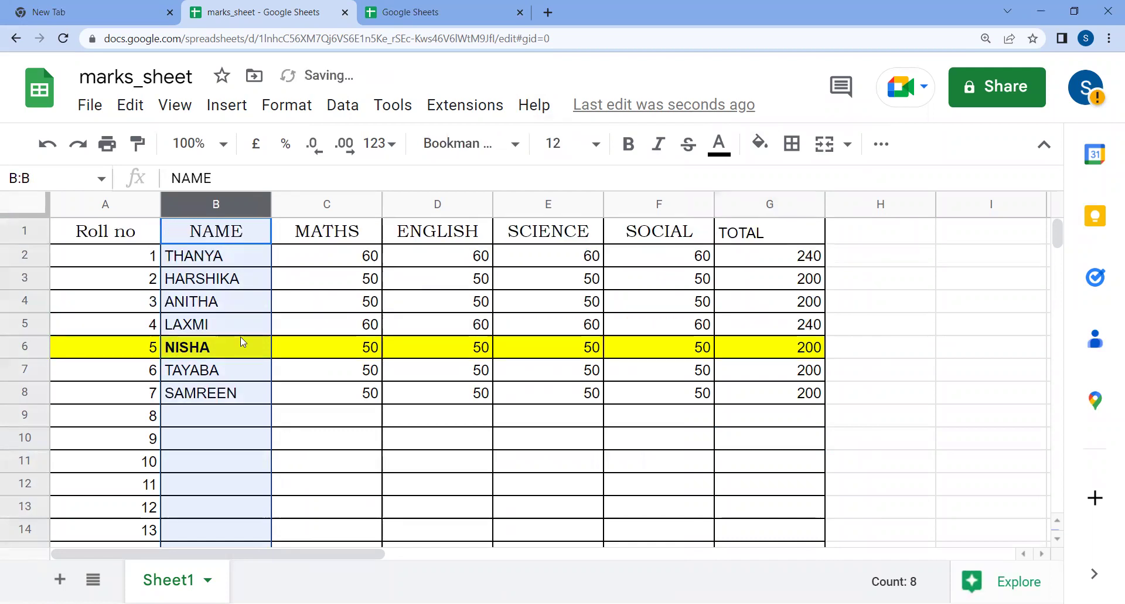
click(313, 351)
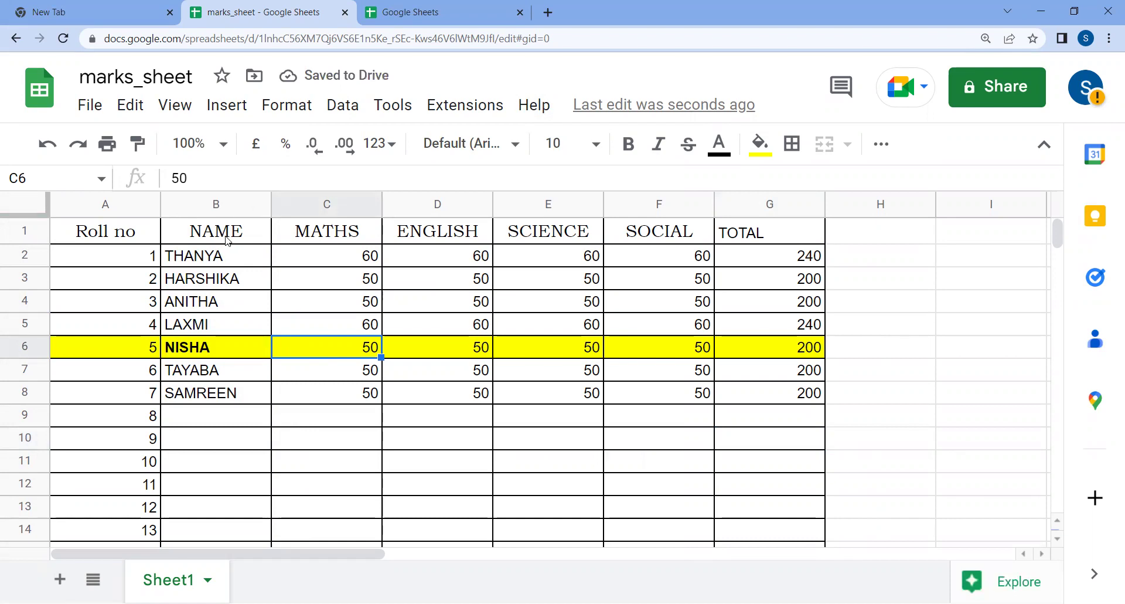
Try sorting only the column B range from Z to A, and undo the range sort
click(226, 240)
click(222, 203)
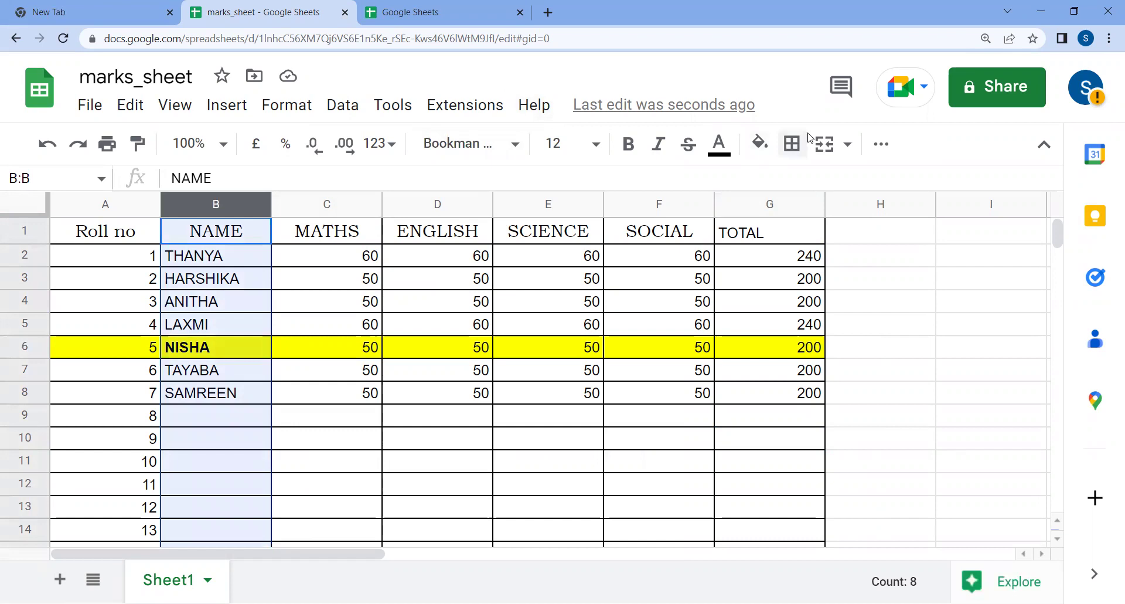
click(390, 108)
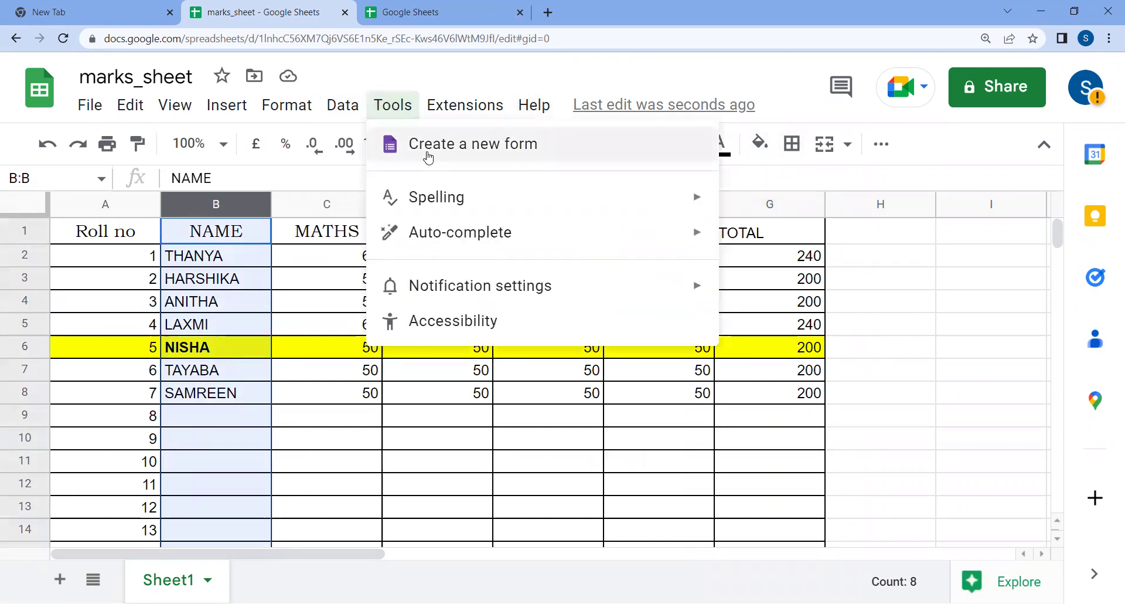
mouse_move(342, 105)
mouse_move(574, 186)
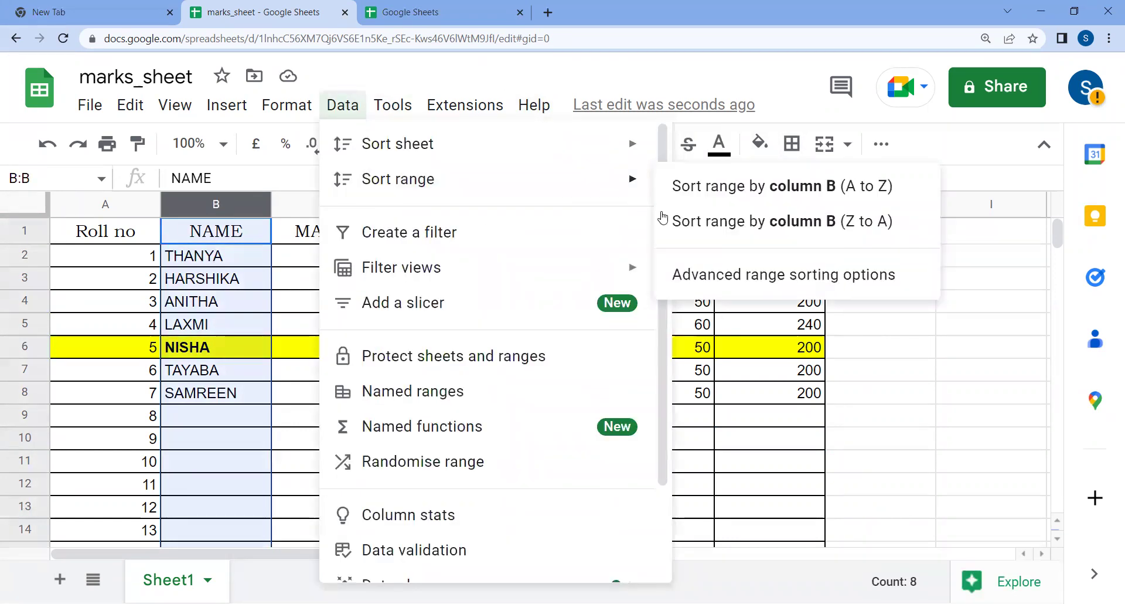
click(683, 221)
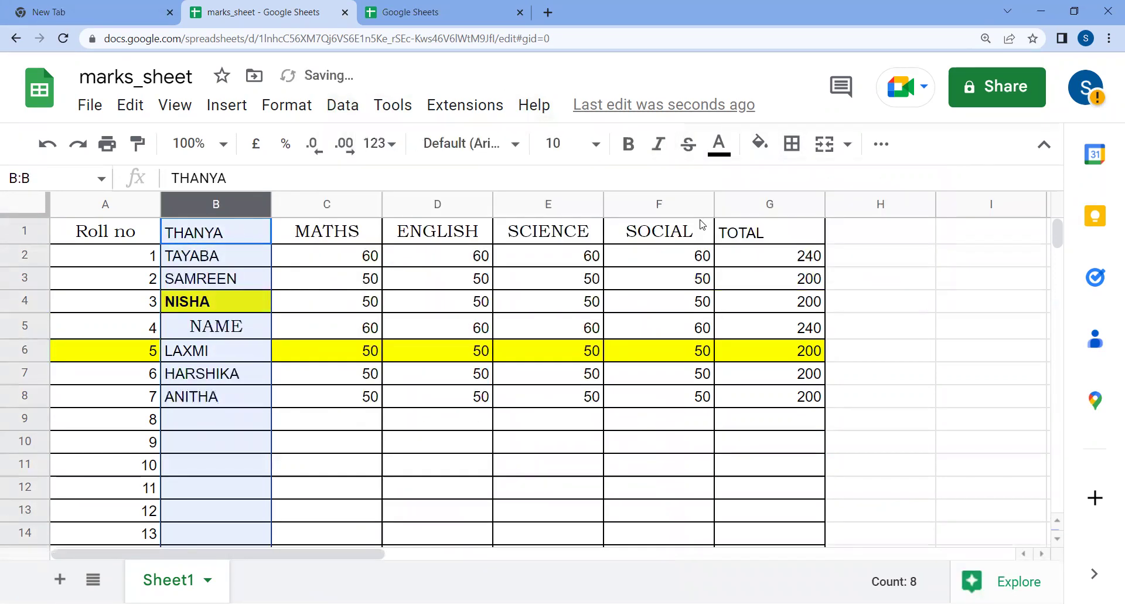
click(320, 417)
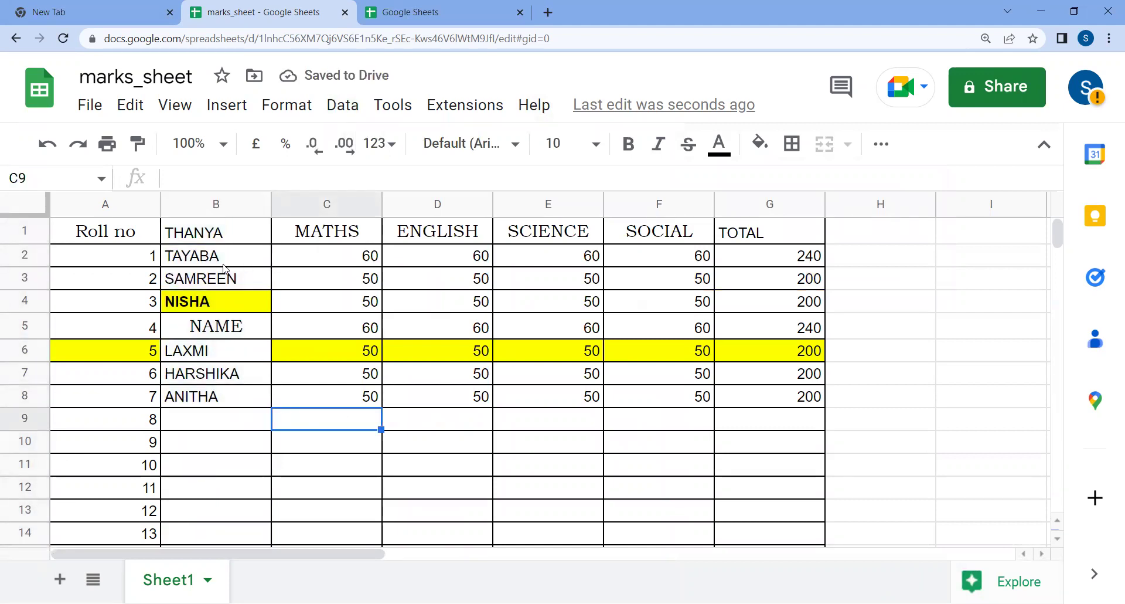
click(225, 335)
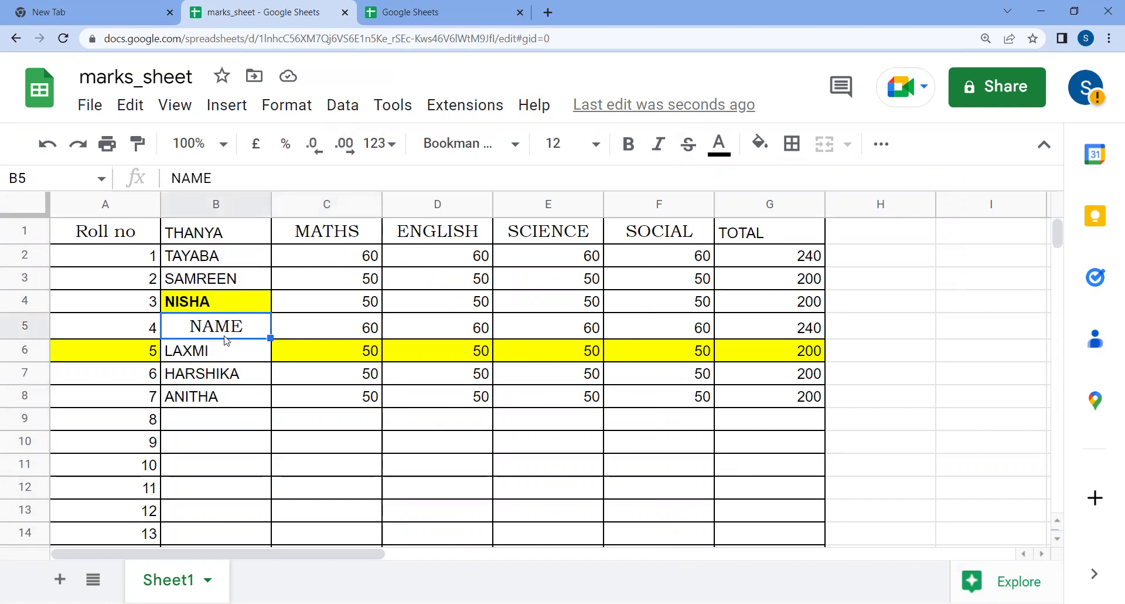
key(ctrl+z)
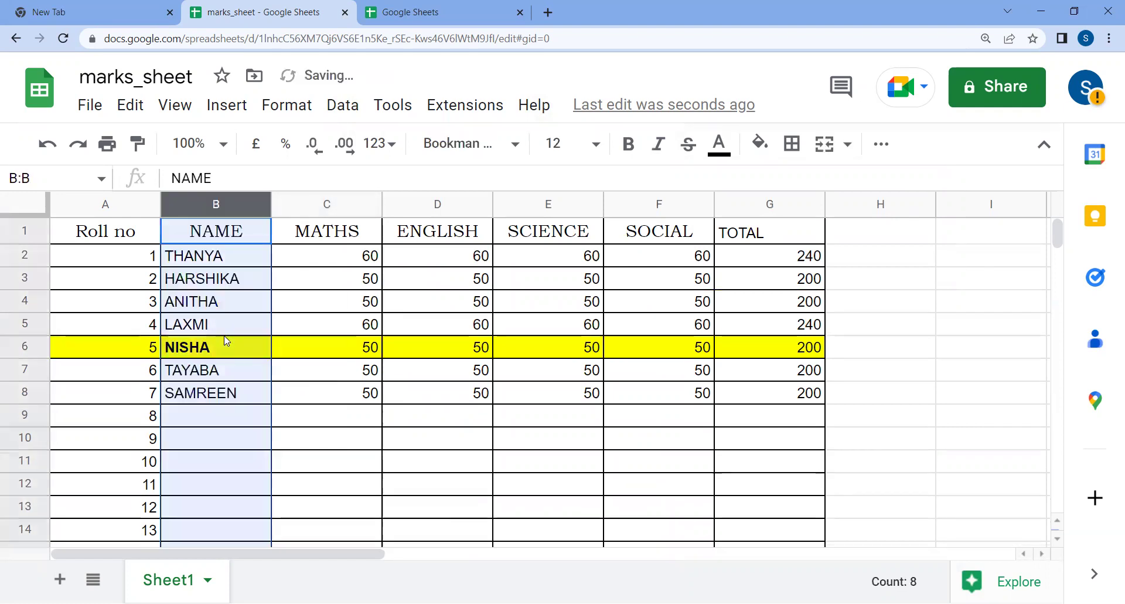
click(292, 415)
With only the names B2:B8 selected, try sorting the sheet by column B from A to Z, and undo it
drag(228, 258, 241, 403)
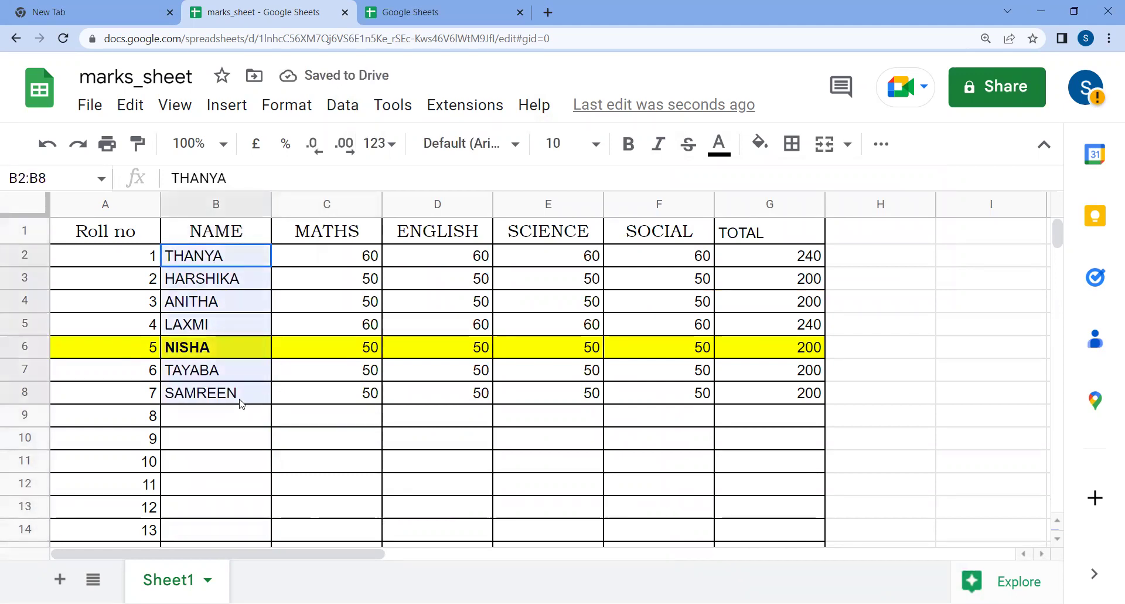
click(393, 106)
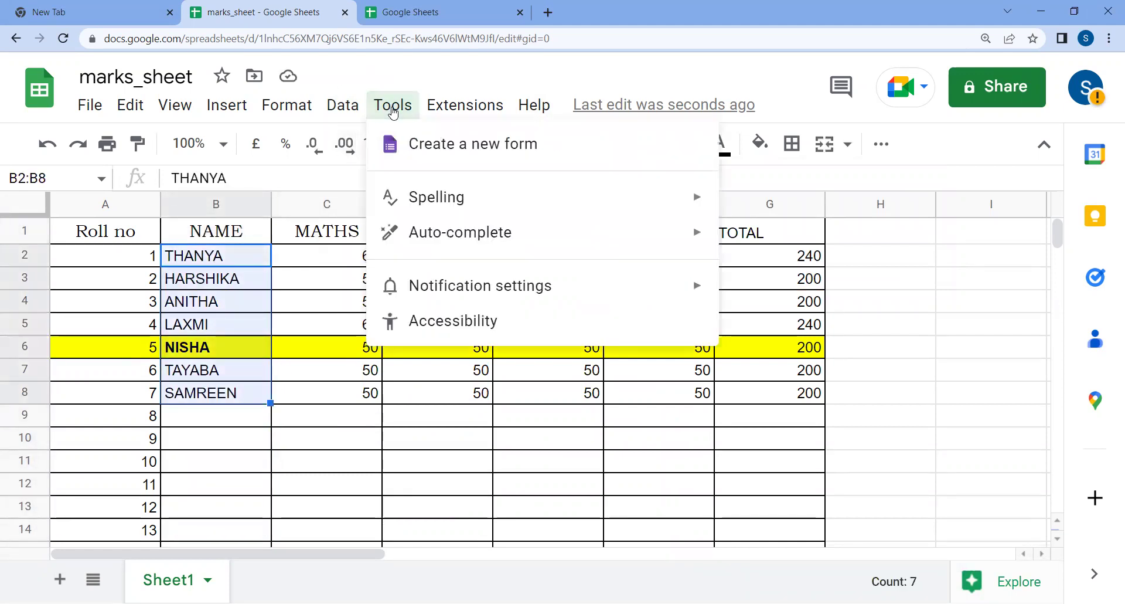
mouse_move(343, 106)
mouse_move(375, 150)
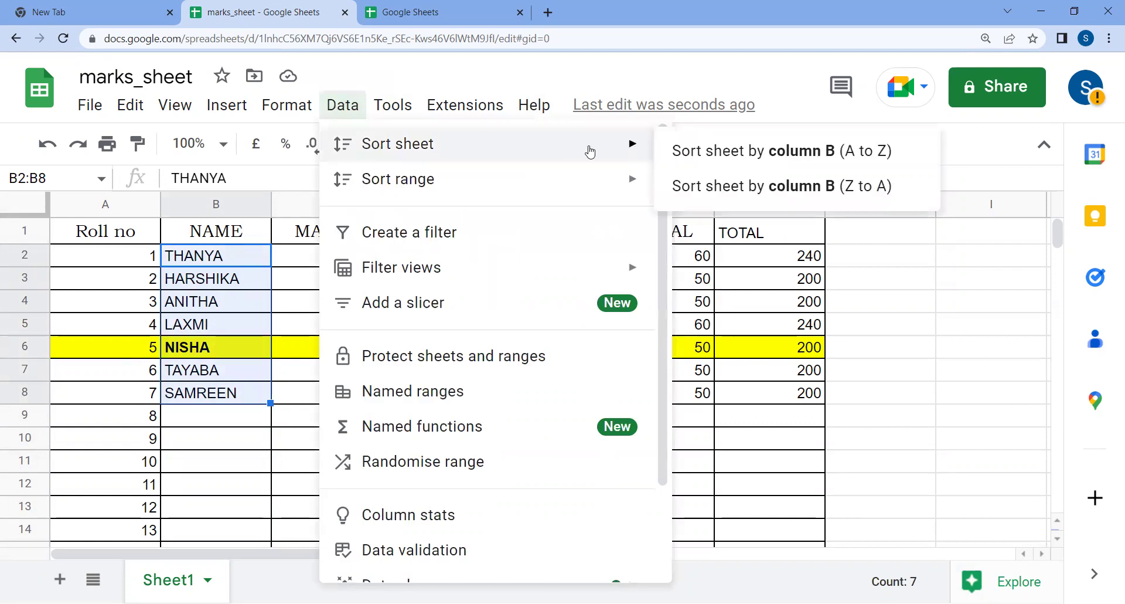
click(729, 155)
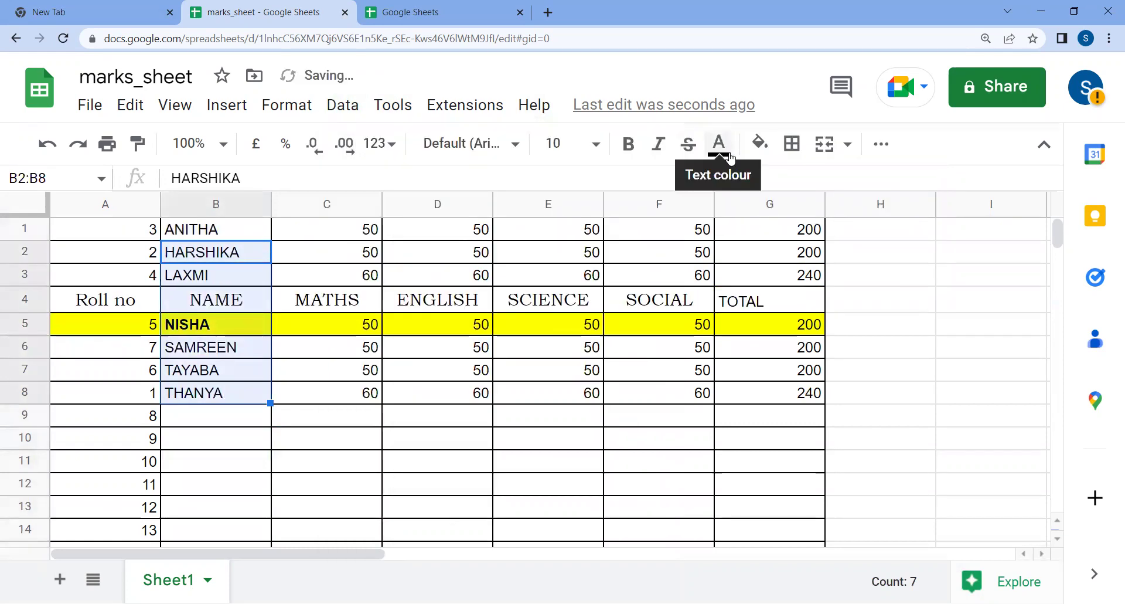
key(ctrl+z)
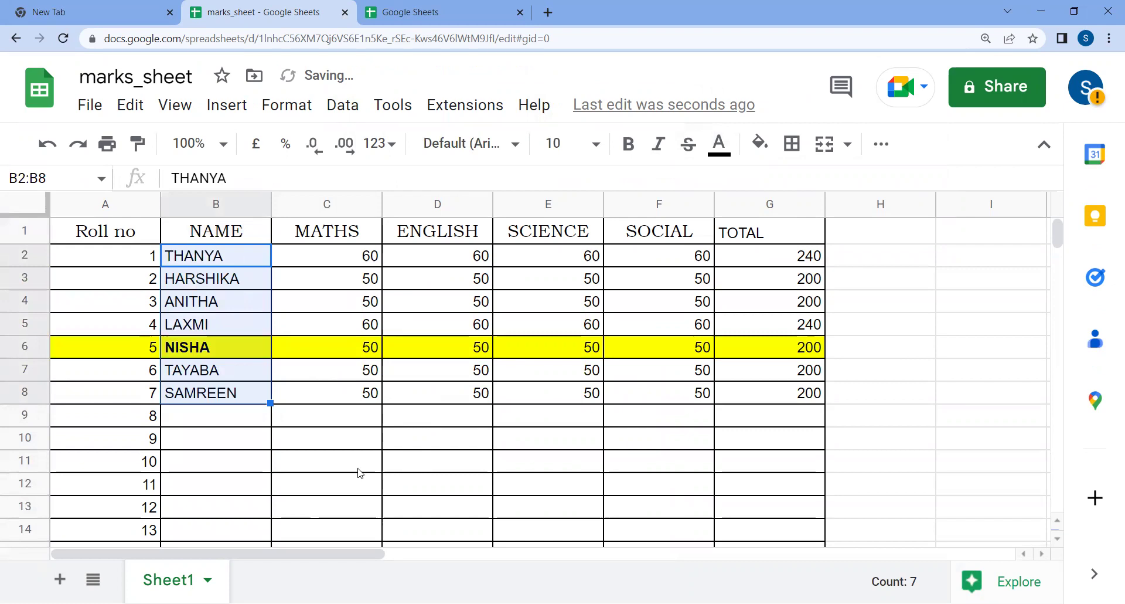
click(331, 468)
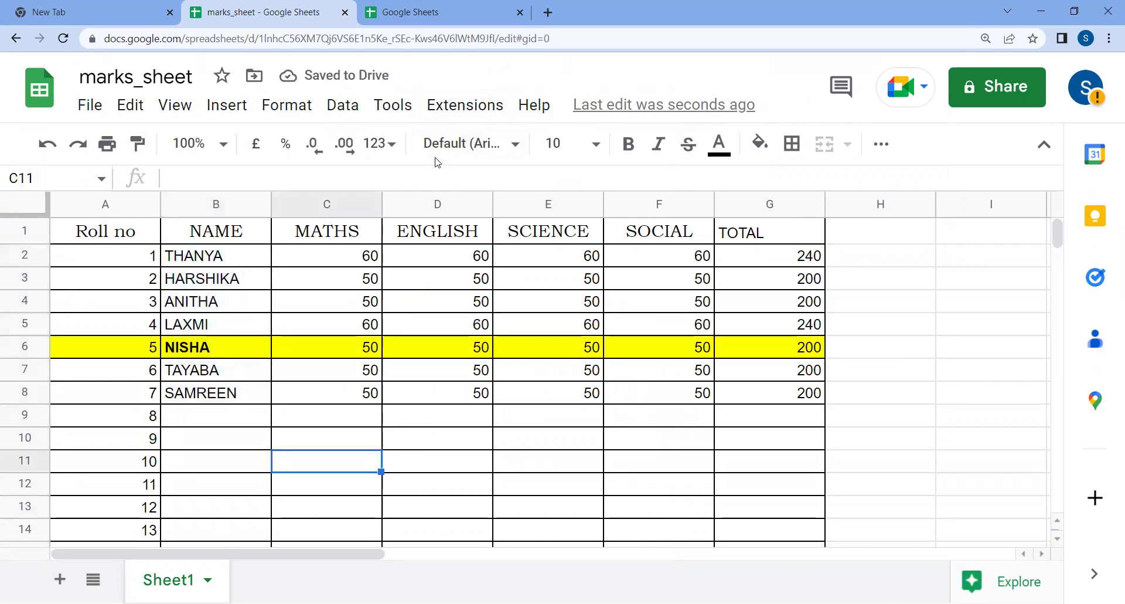